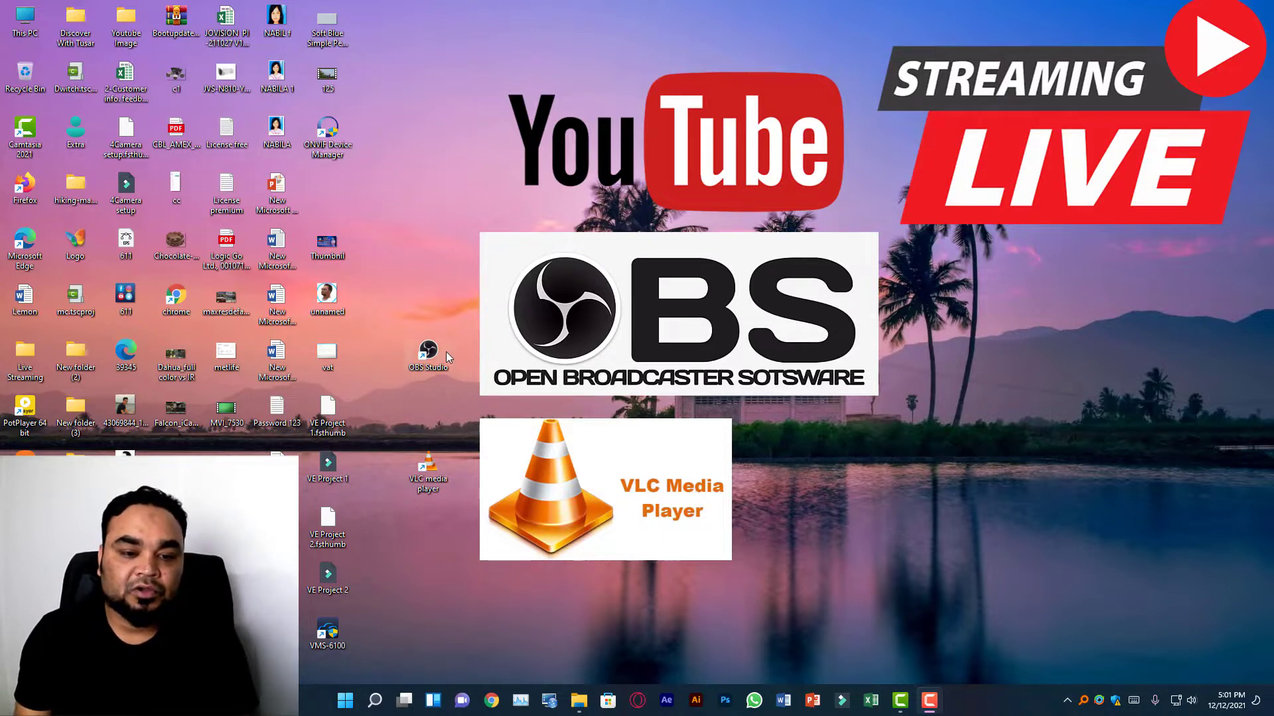
drag(491, 297, 392, 393)
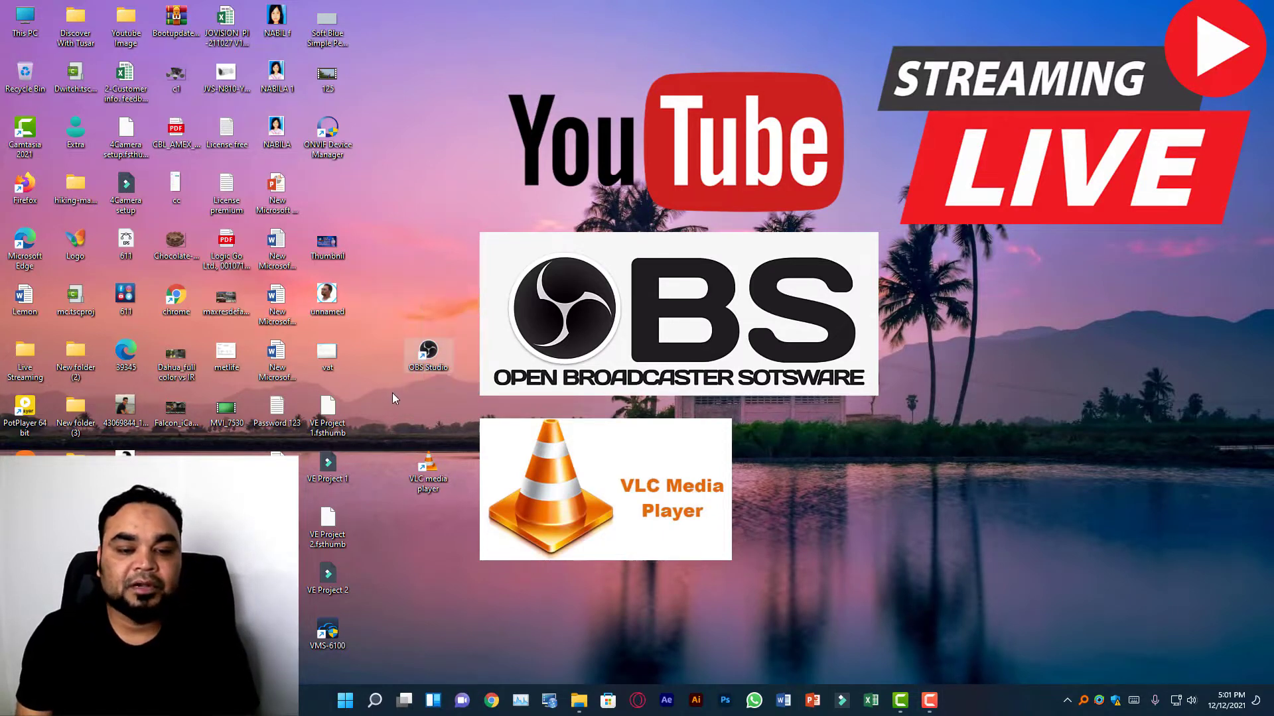
drag(494, 297, 400, 395)
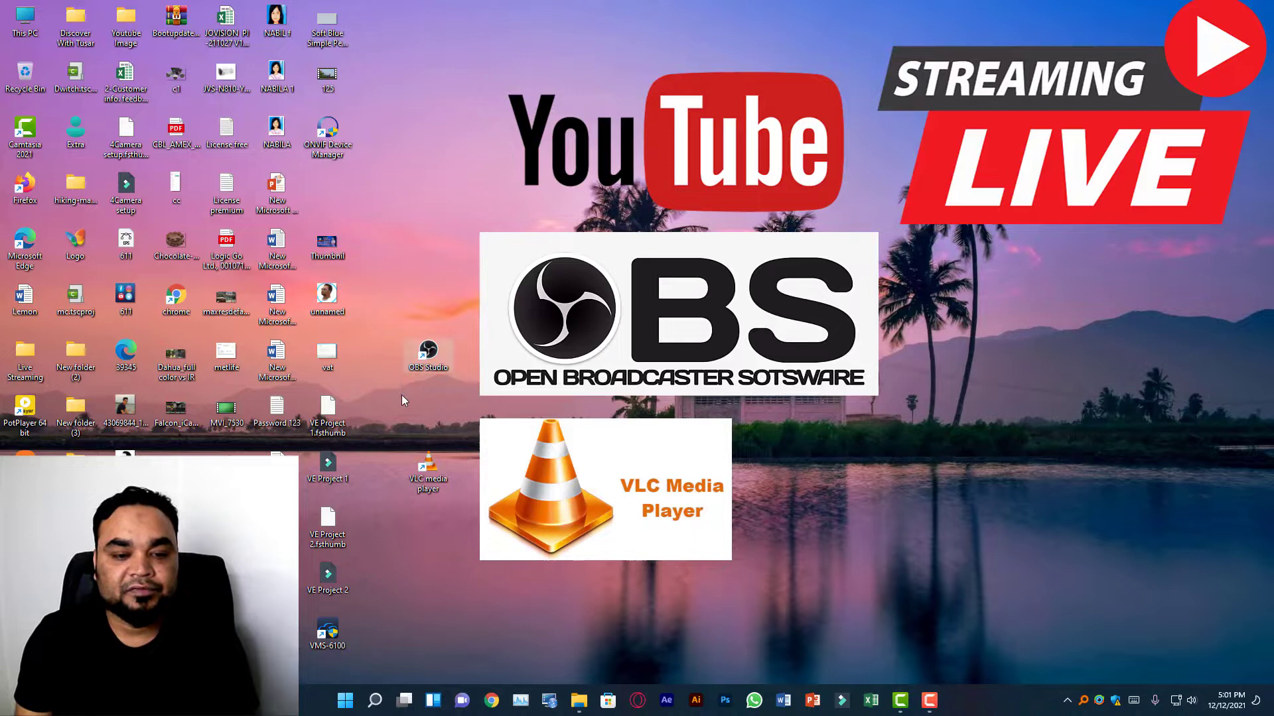
click(467, 426)
drag(487, 431, 404, 552)
click(494, 534)
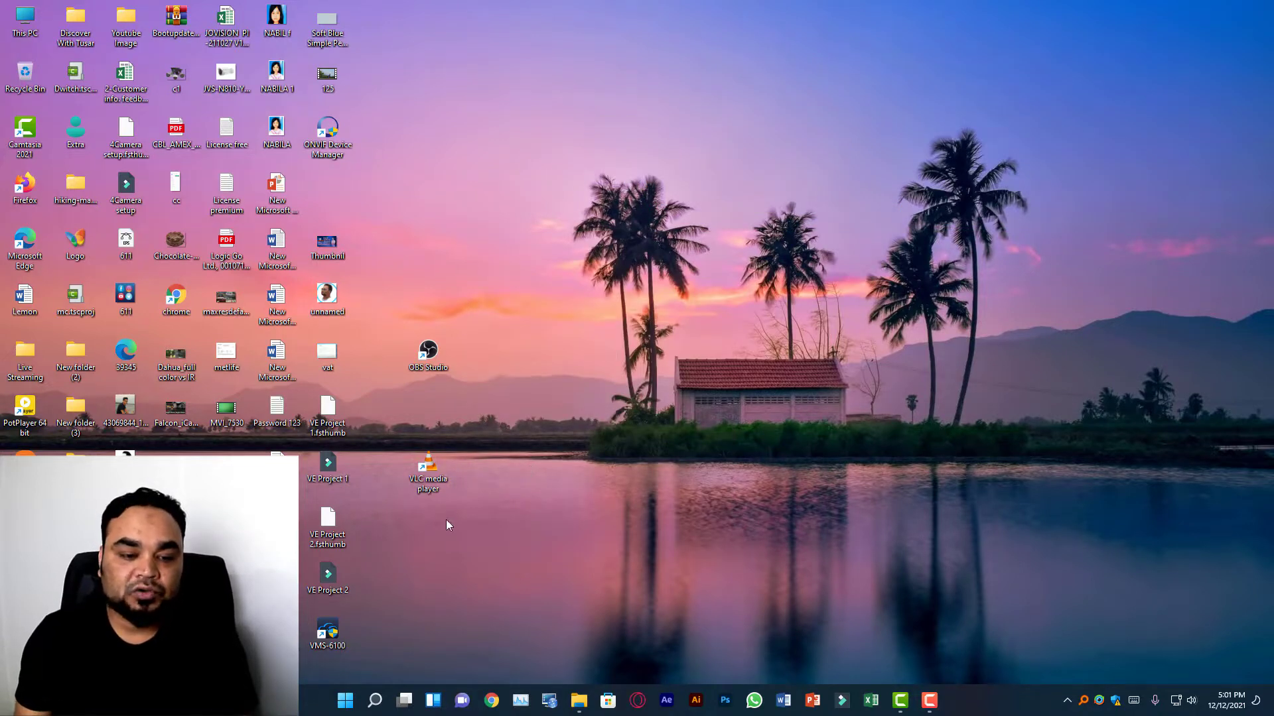
Open VLC media player and switch its preferences to show all advanced settings.
double_click(436, 485)
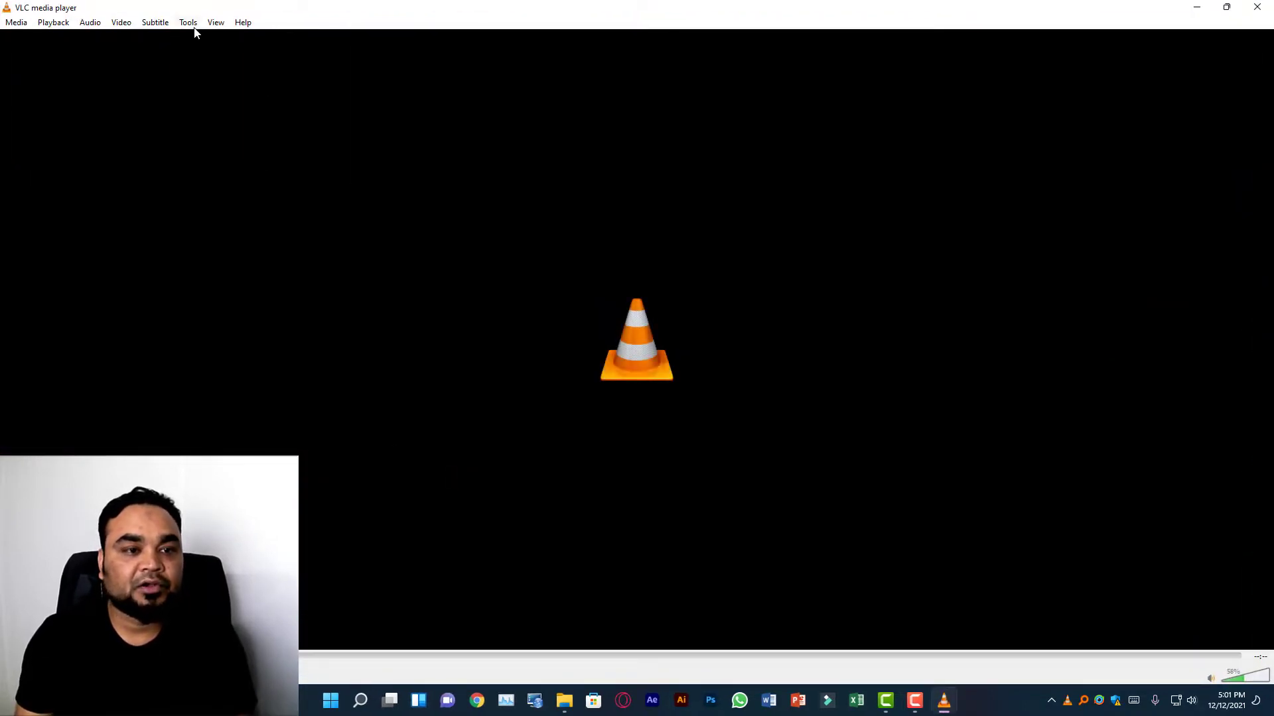
click(189, 23)
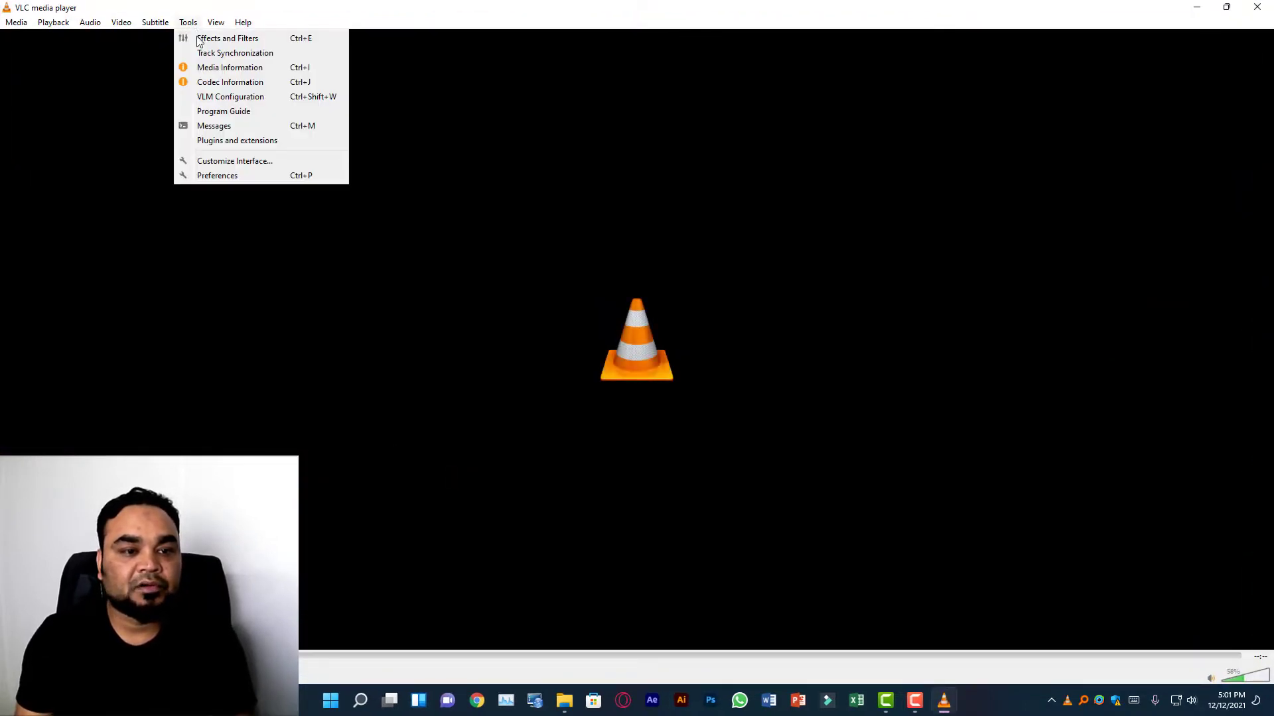
click(250, 176)
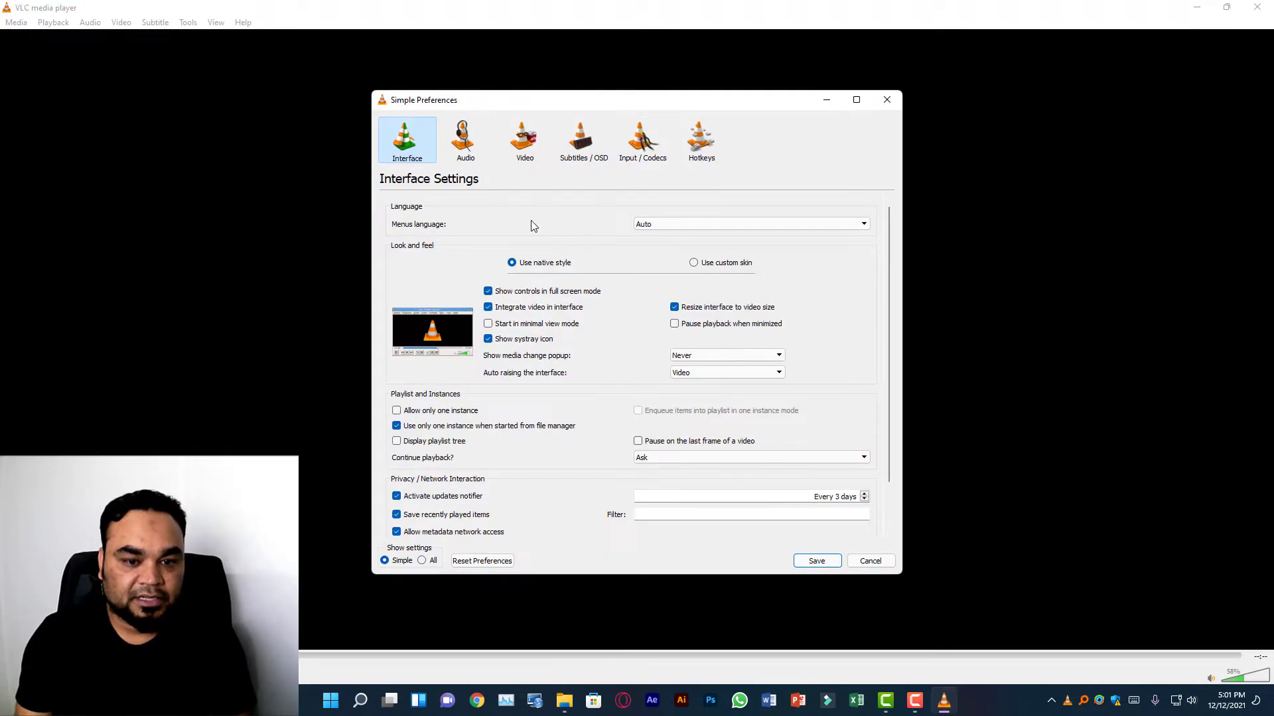
scroll(552, 411, down, 2)
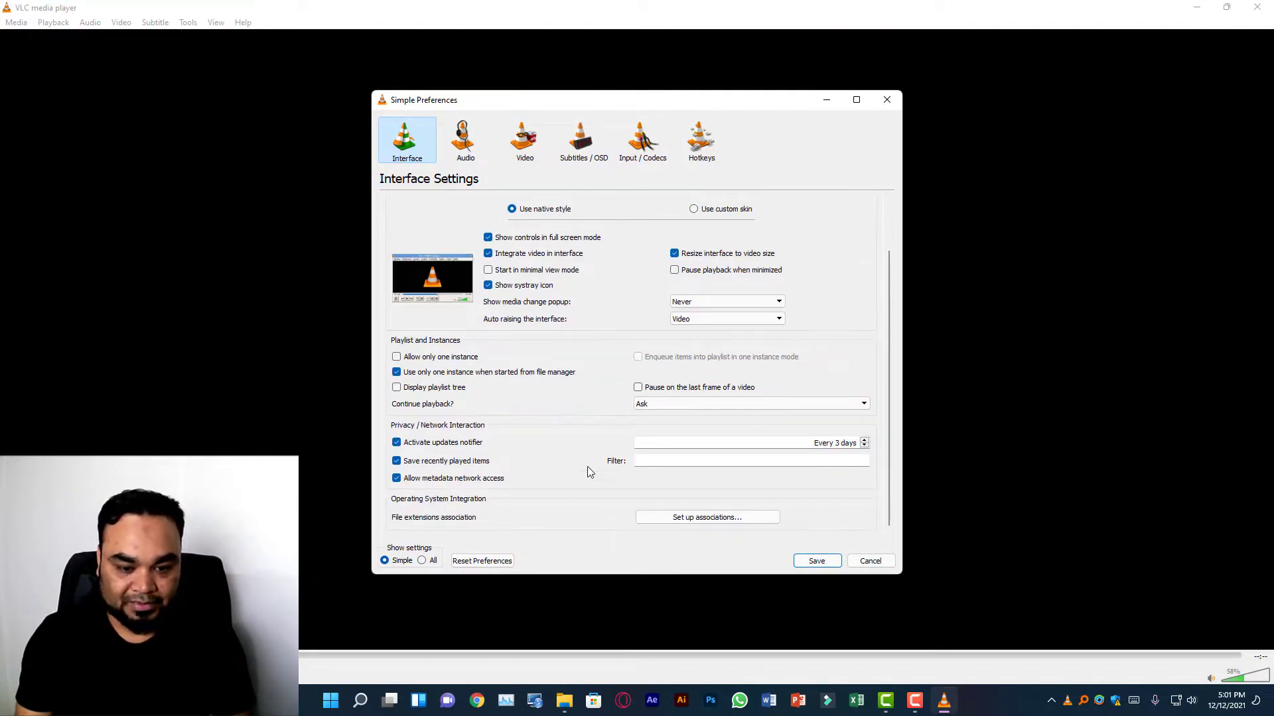
click(424, 561)
scroll(455, 443, down, 2)
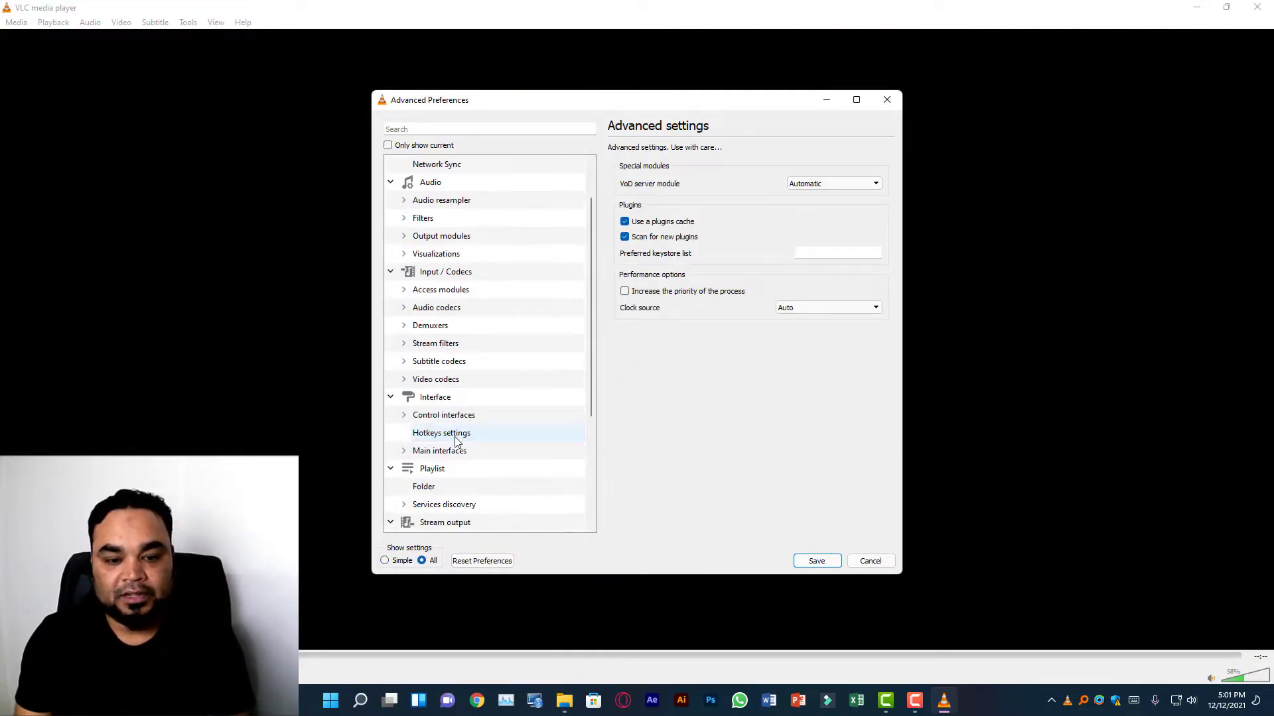
In the Qt main interface settings, set the notification popup on track change to Never and save the preferences.
click(432, 347)
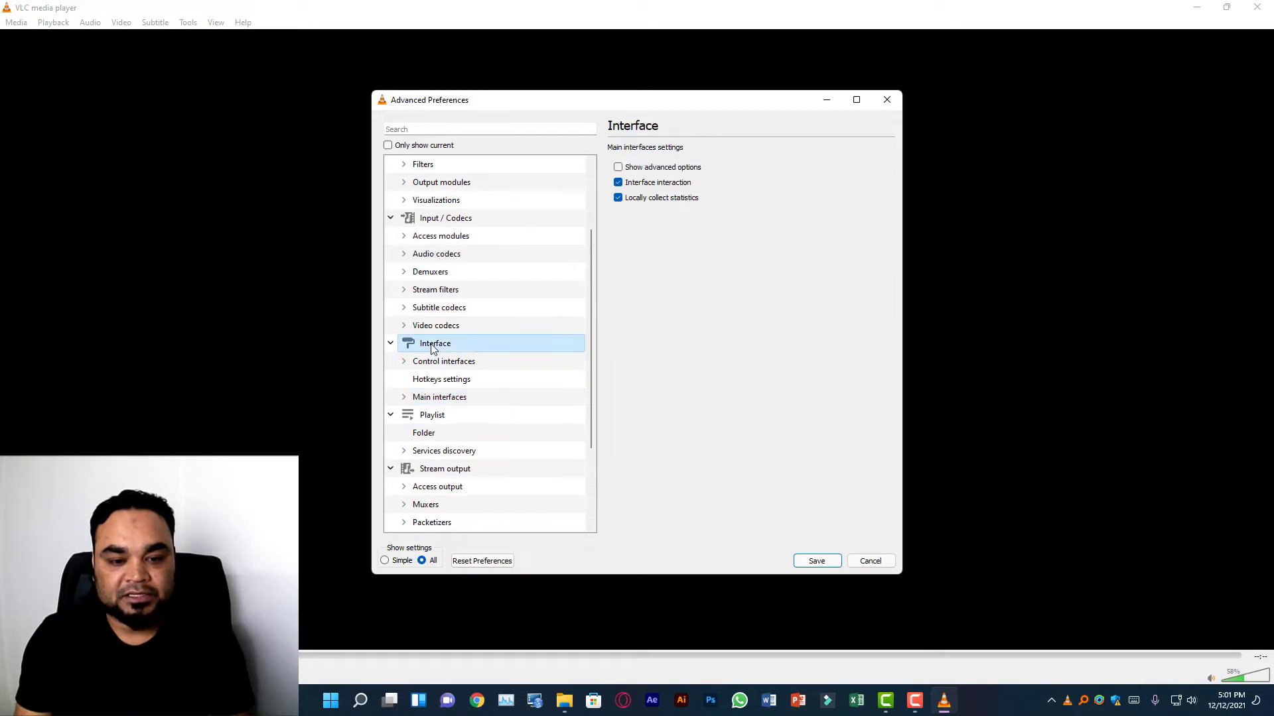
click(405, 399)
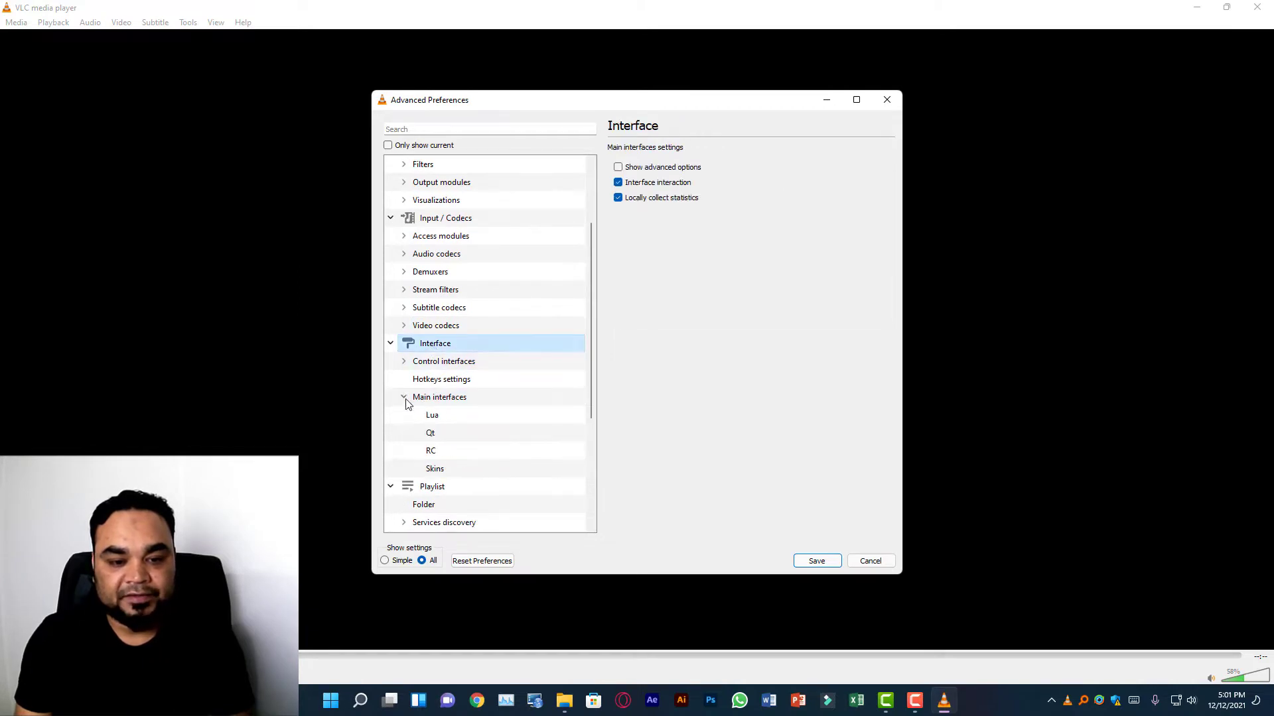
click(443, 439)
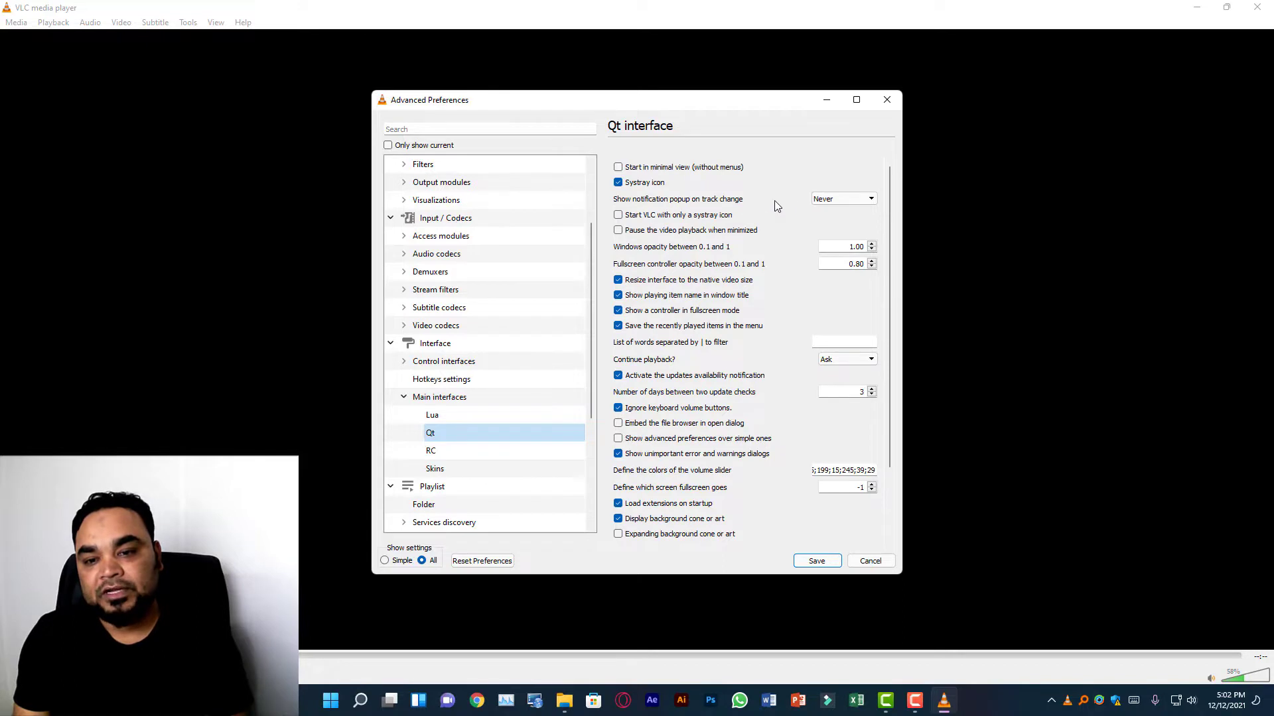
click(840, 199)
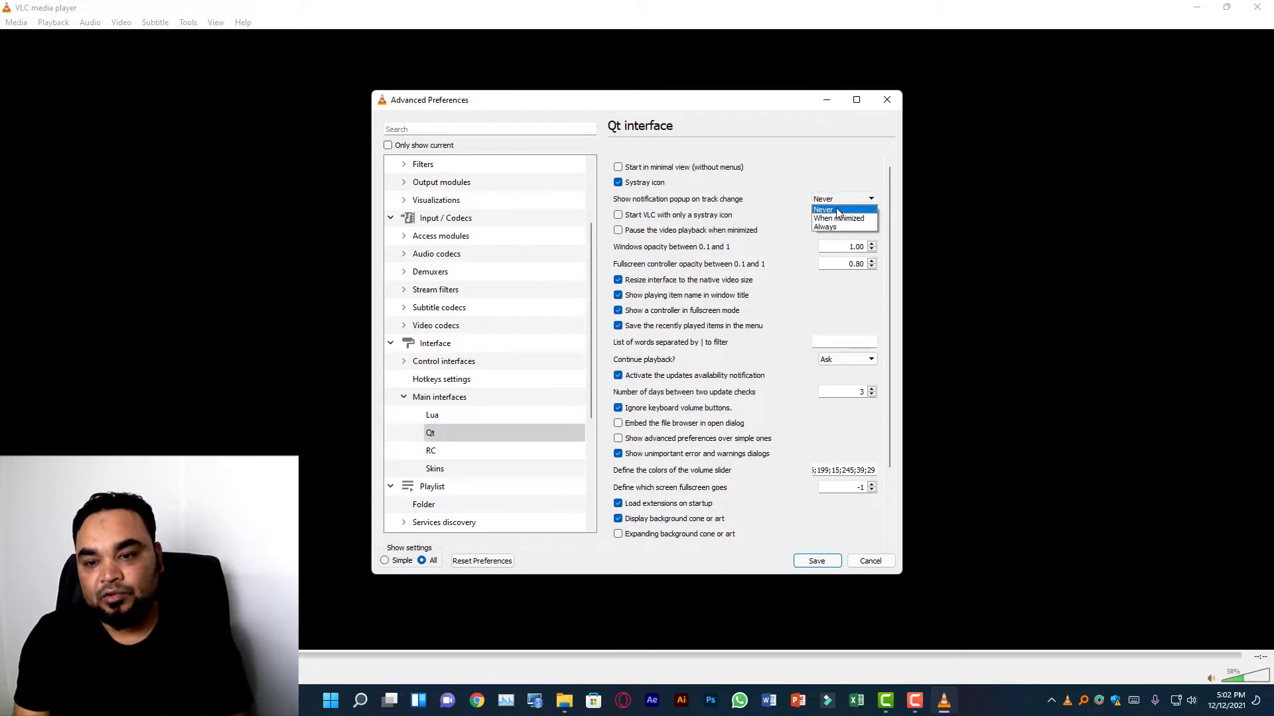
click(836, 211)
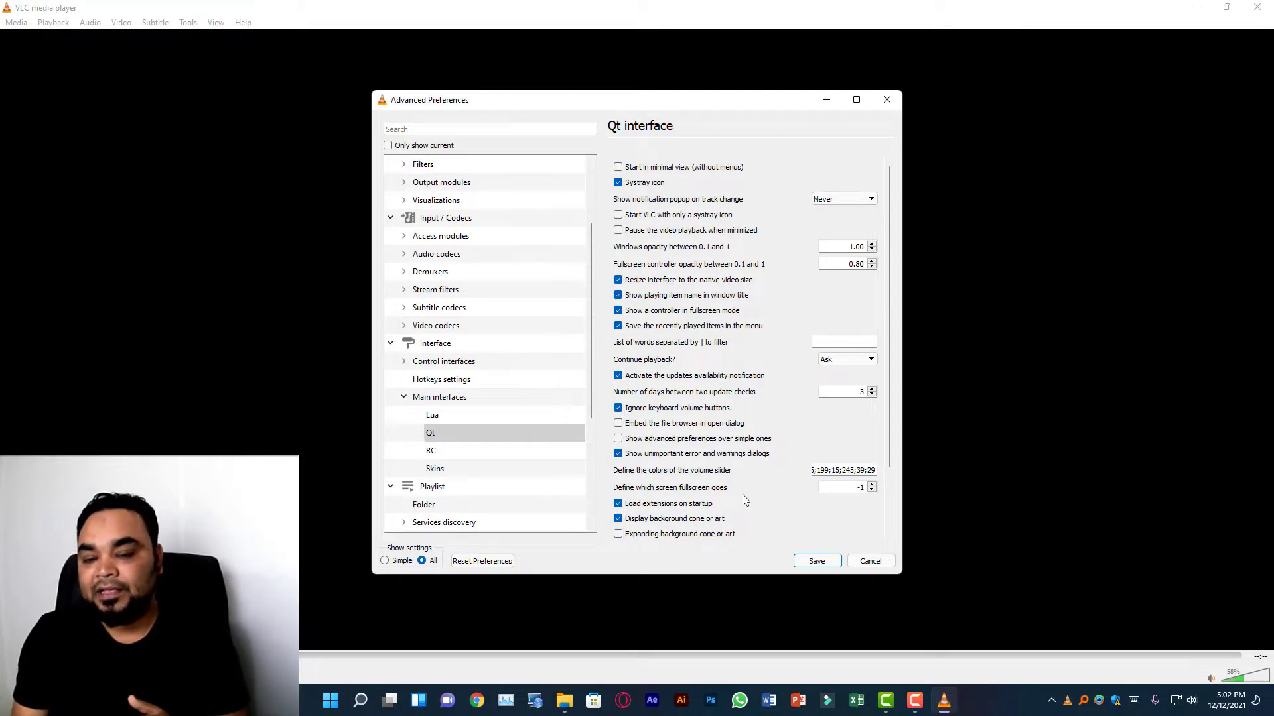
click(815, 561)
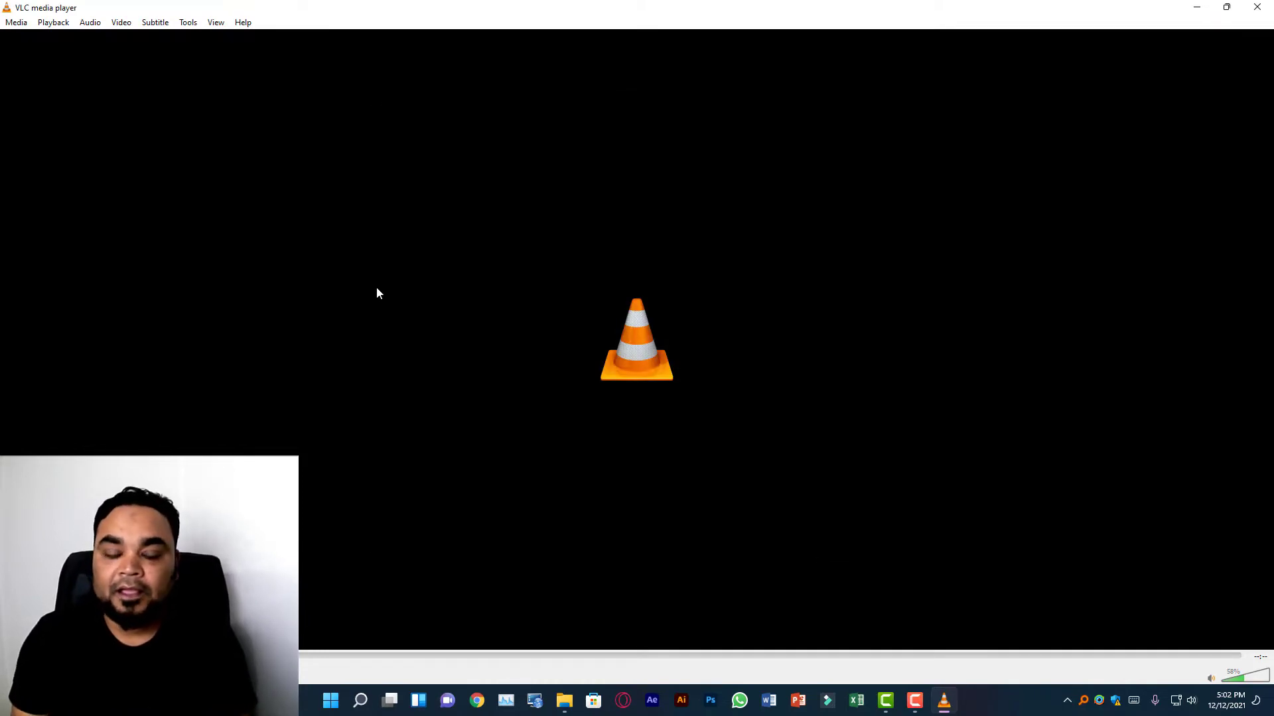
Open the videos 125, inside-computer-background and Intro Logic Go Youtube together from C:\11 and play them.
click(18, 24)
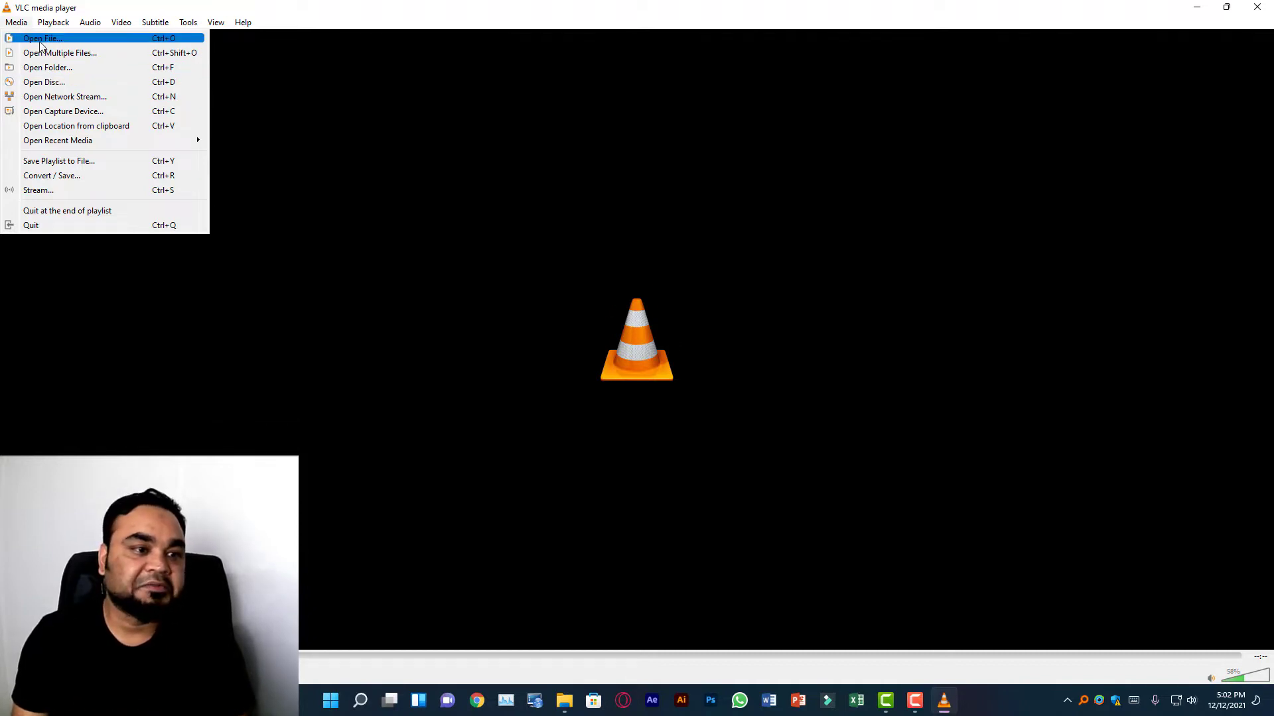
click(84, 59)
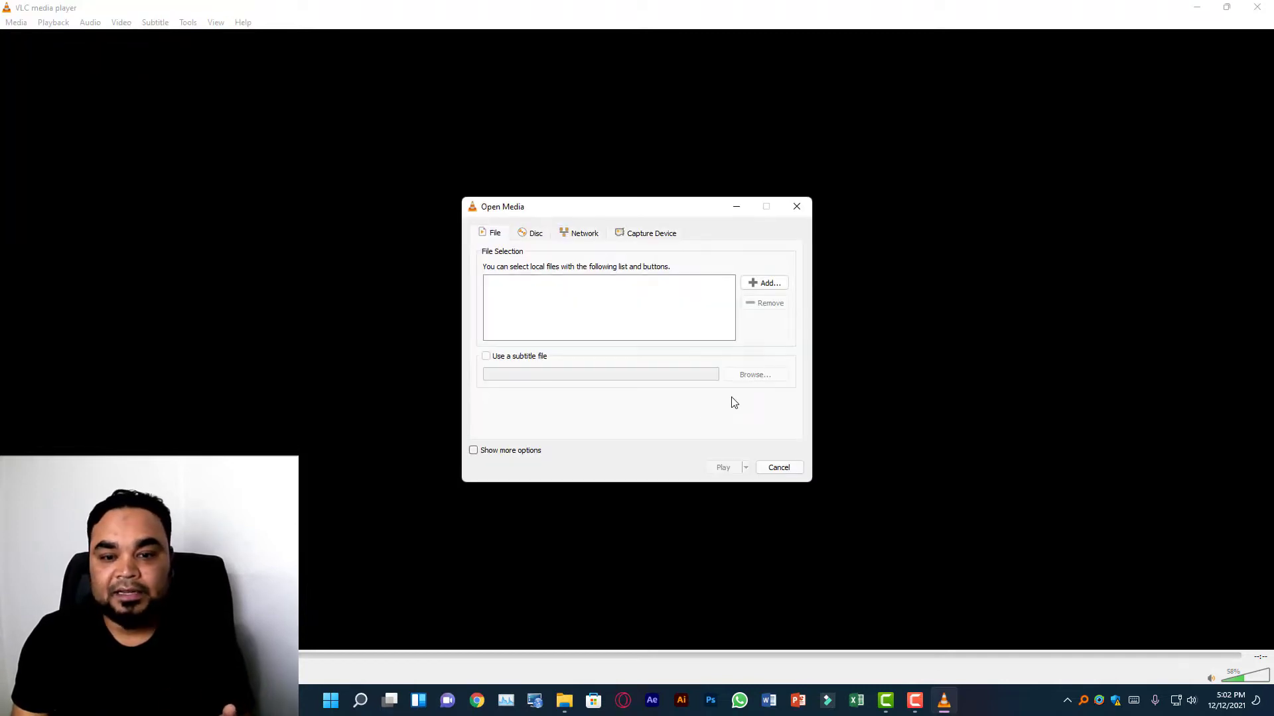
click(764, 283)
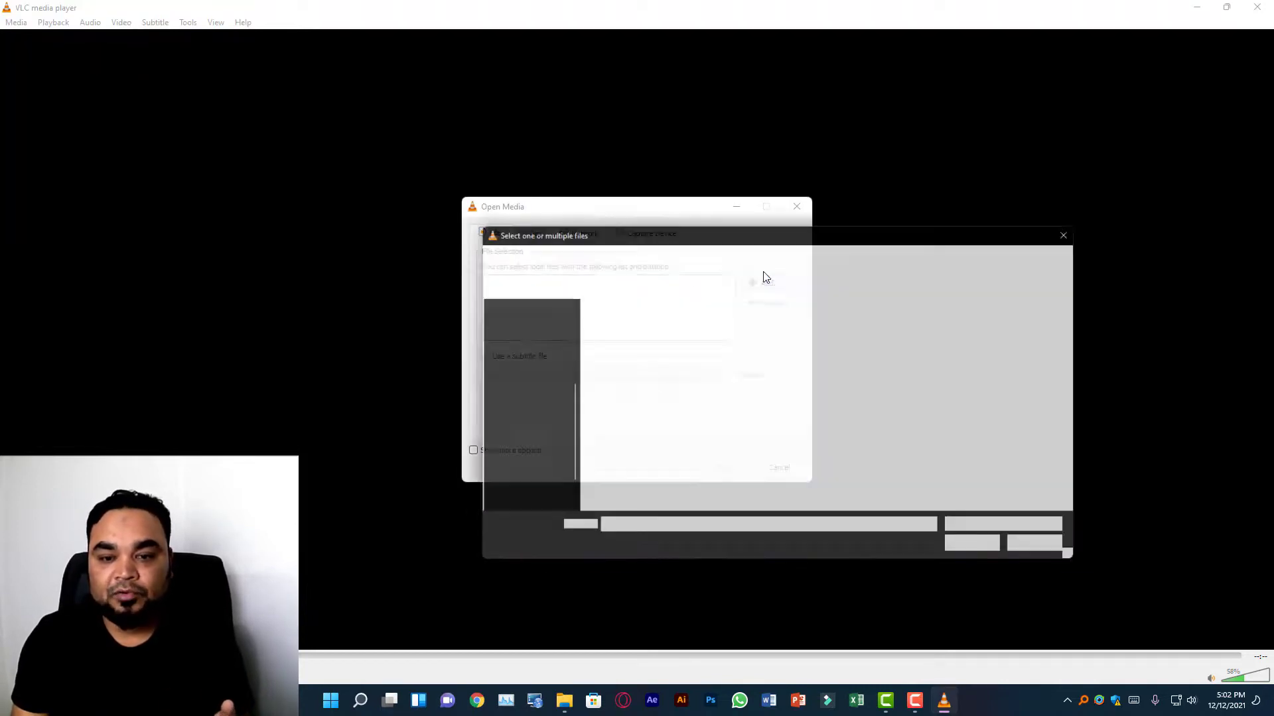
scroll(531, 468, down, 2)
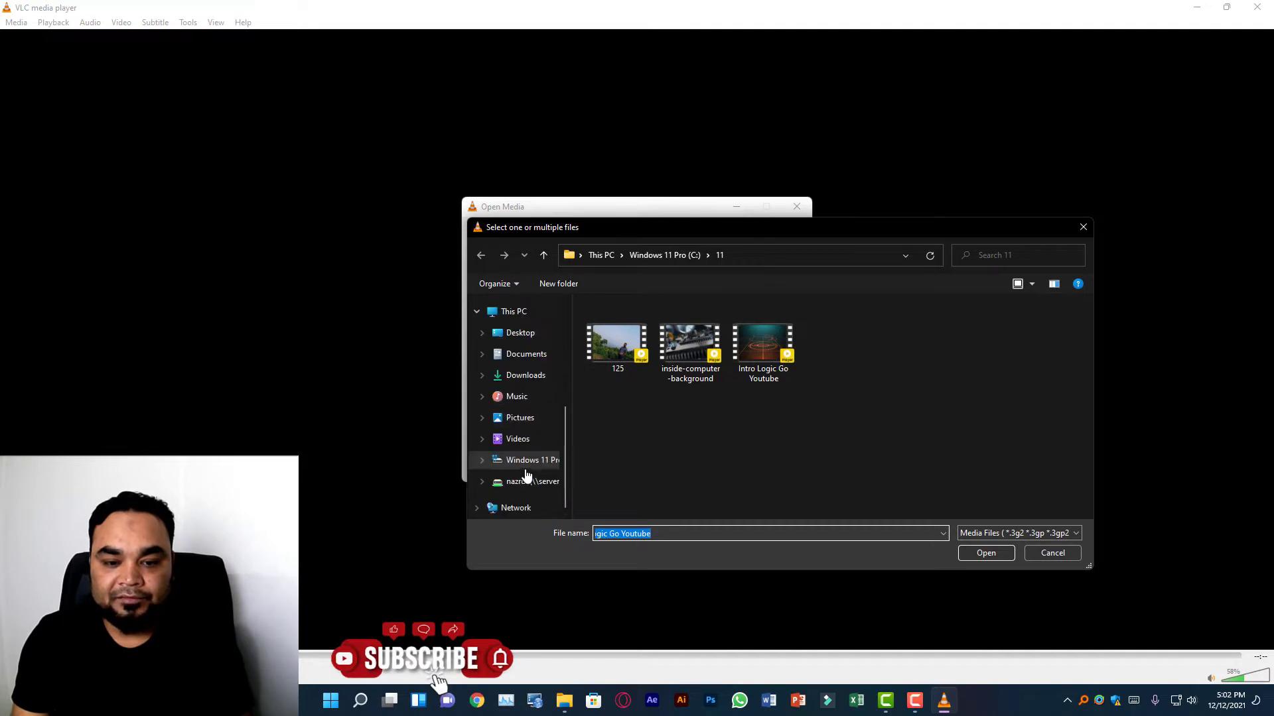
click(537, 468)
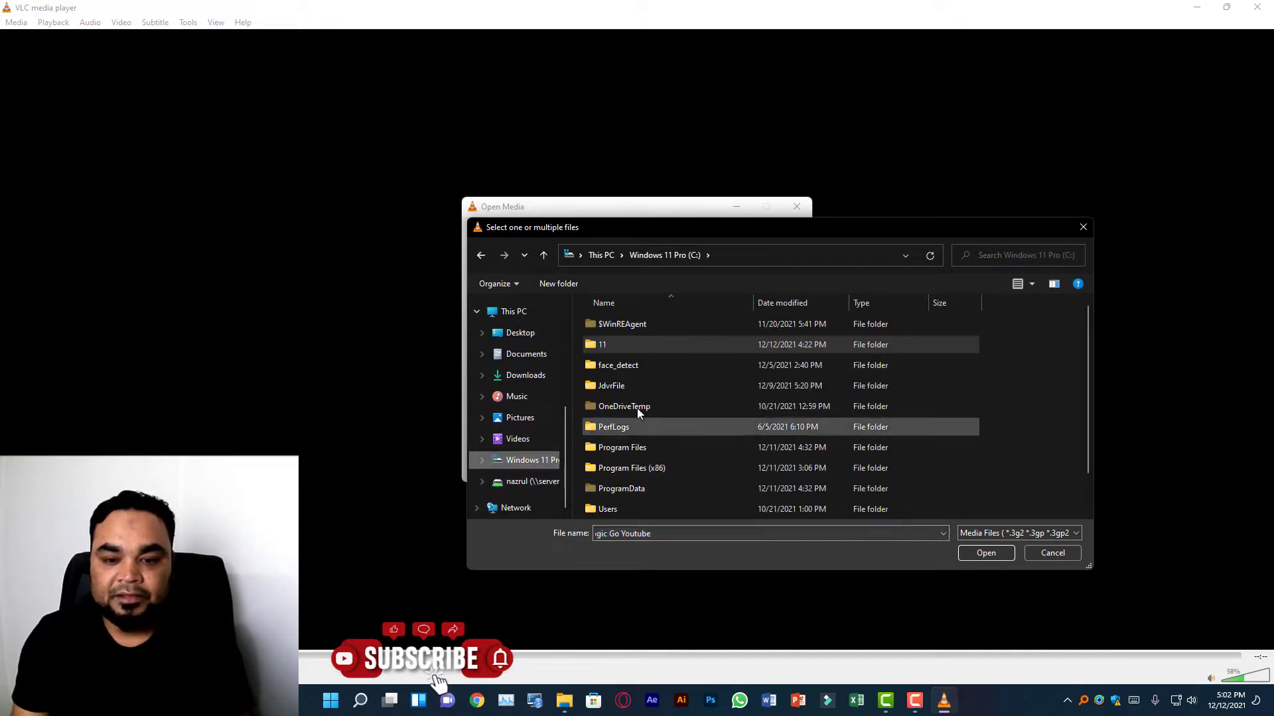
double_click(616, 345)
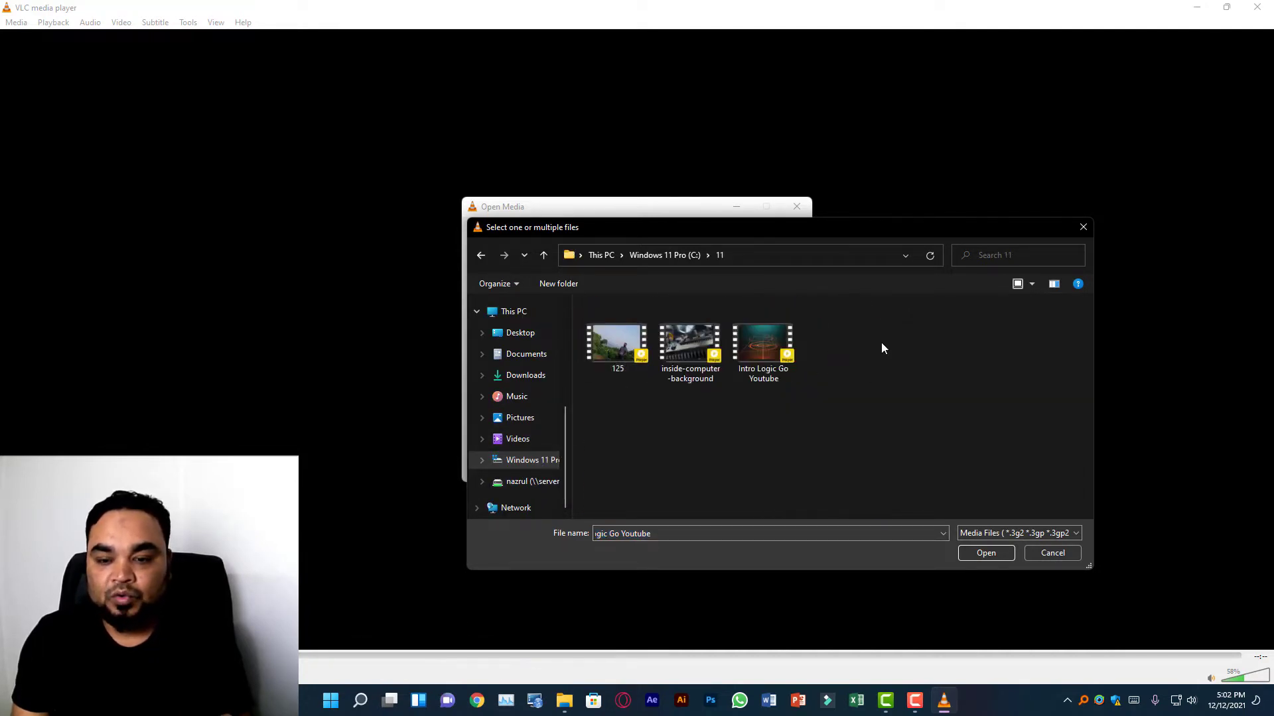
mouse_move(863, 325)
mouse_down()
mouse_move(762, 397)
mouse_move(614, 418)
mouse_move(592, 403)
mouse_move(822, 356)
mouse_move(844, 333)
mouse_up()
click(982, 553)
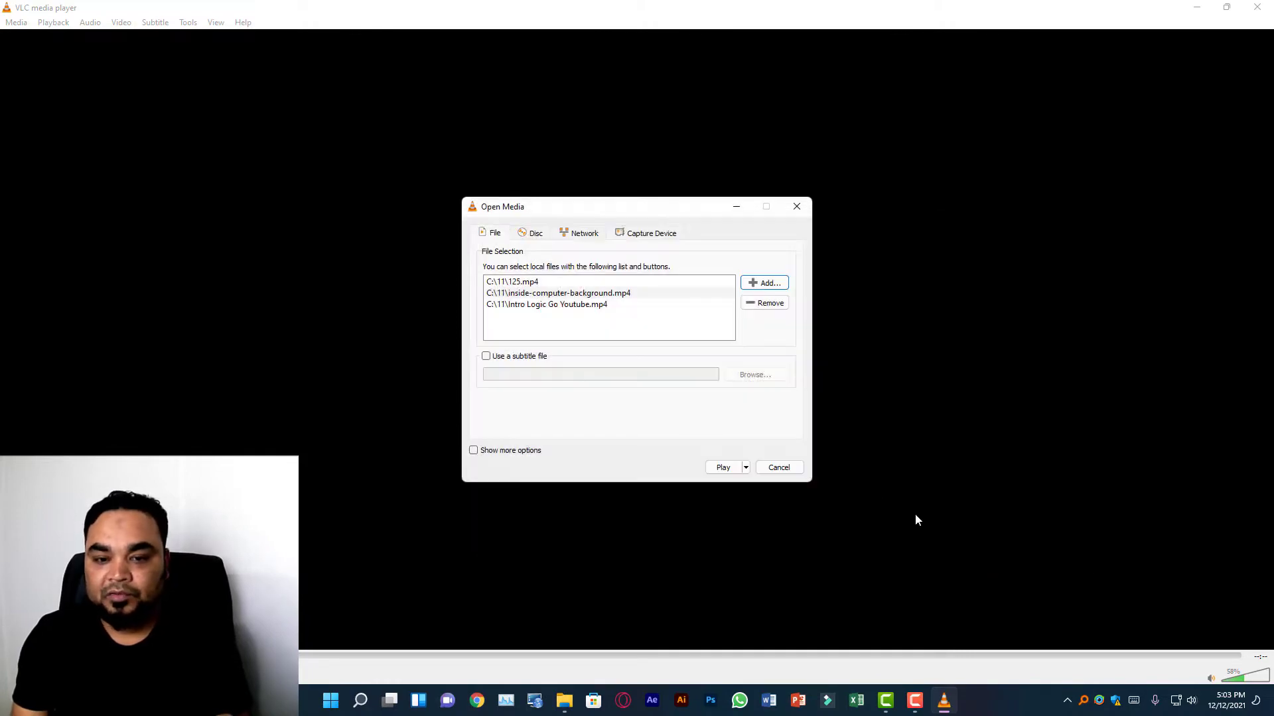
click(724, 468)
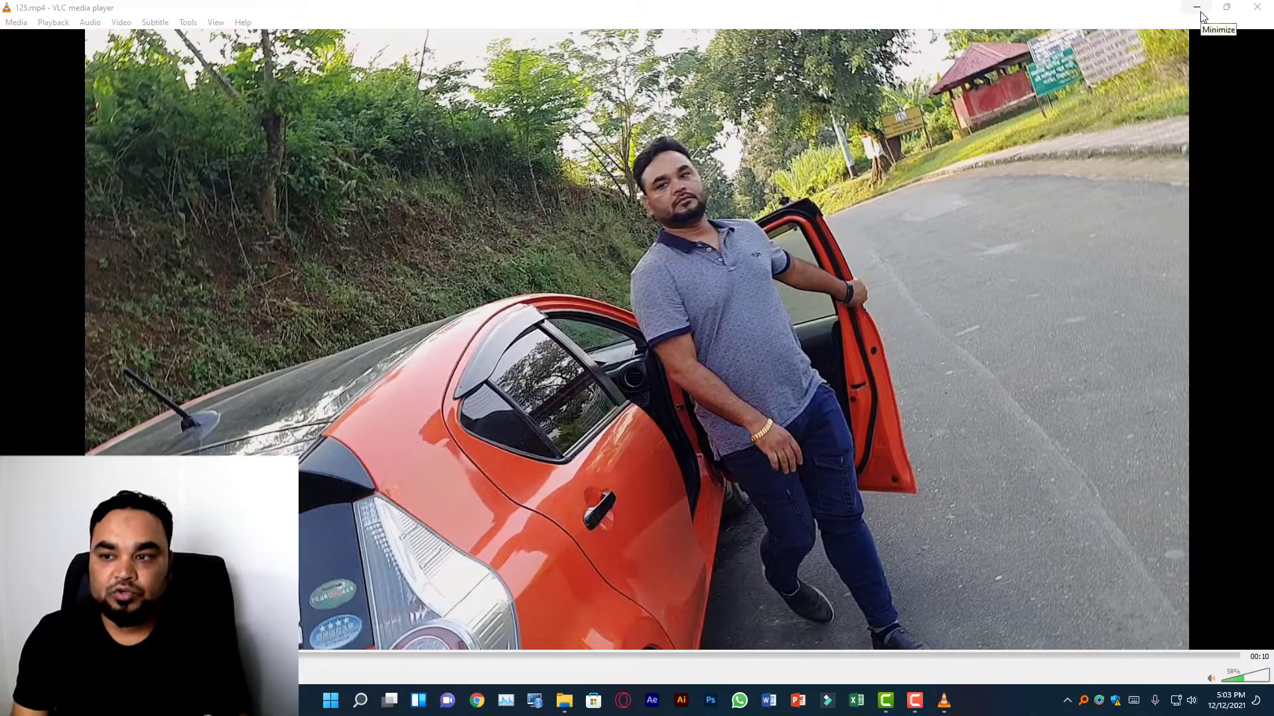
Minimize VLC, switch to OBS Studio and start the Auto-Configuration Wizard optimized for streaming with recording secondary.
click(1198, 9)
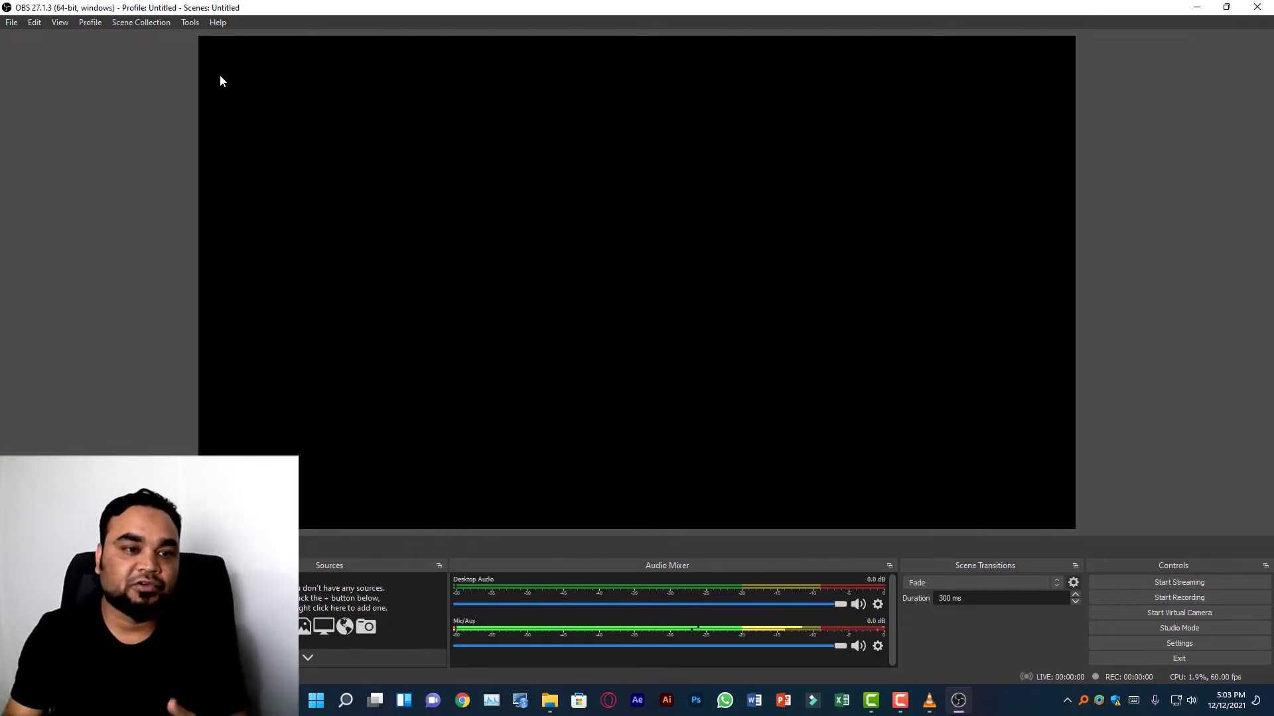
click(185, 24)
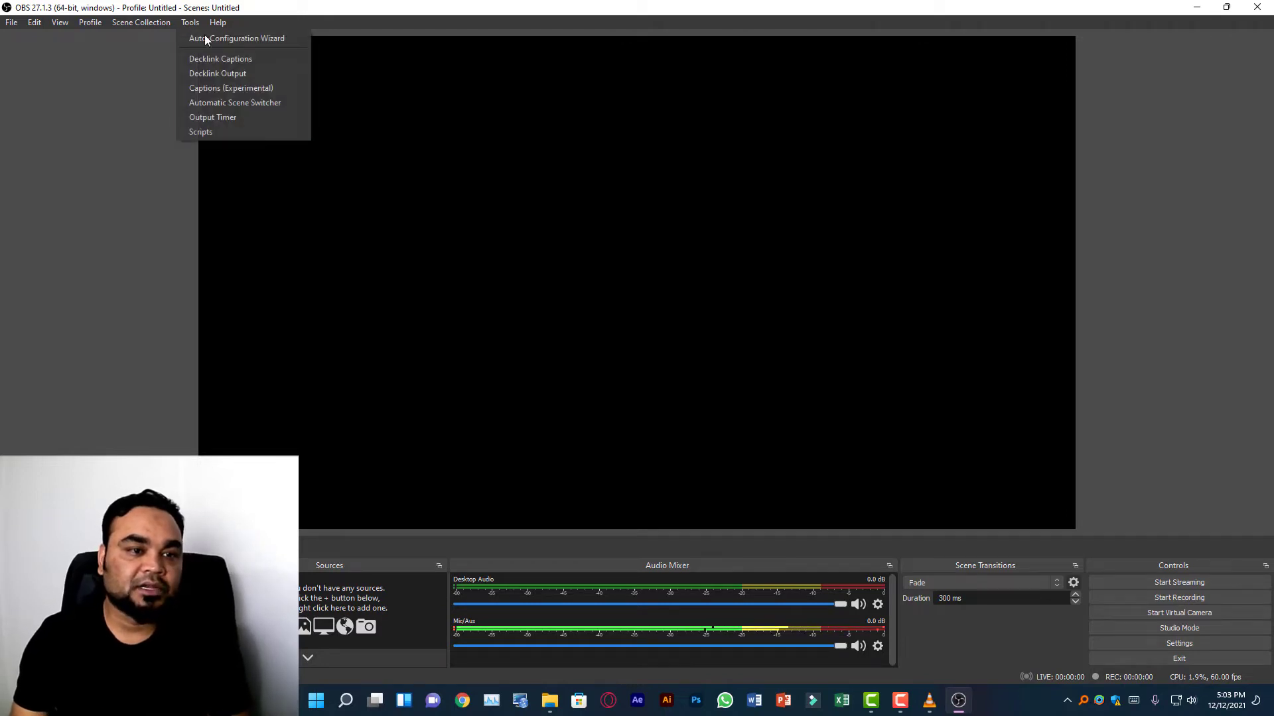
click(276, 39)
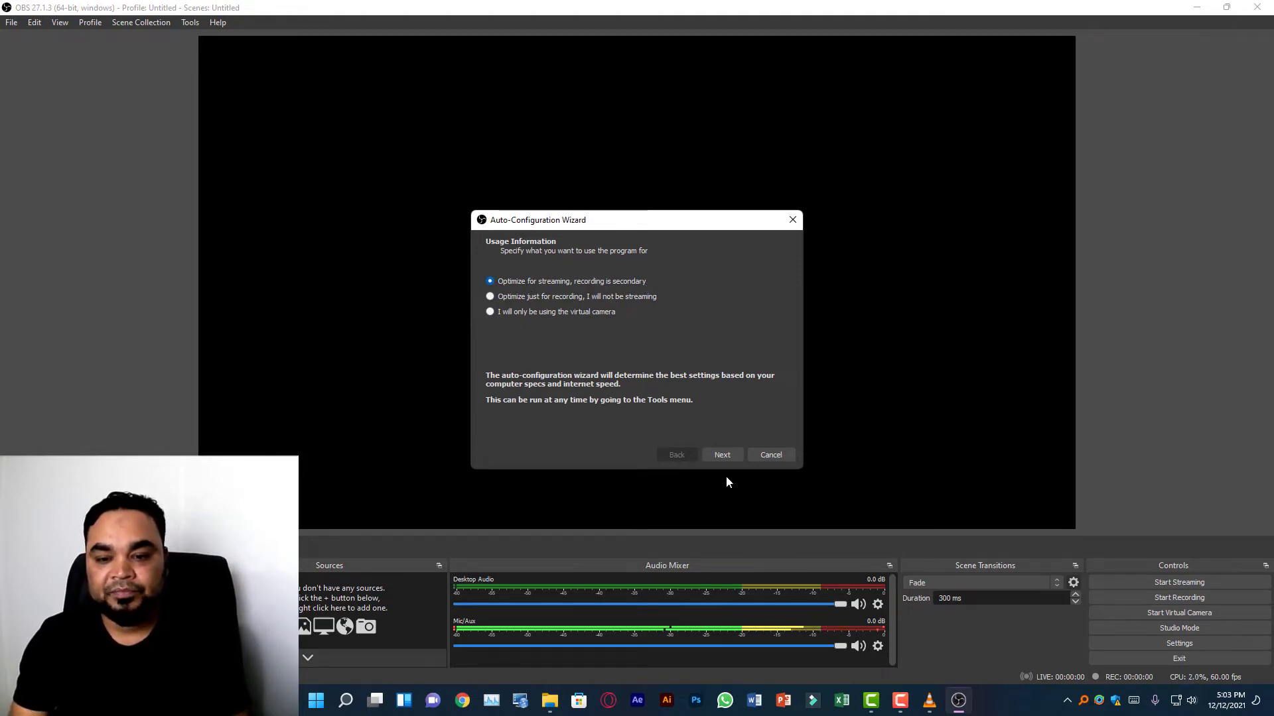
click(721, 455)
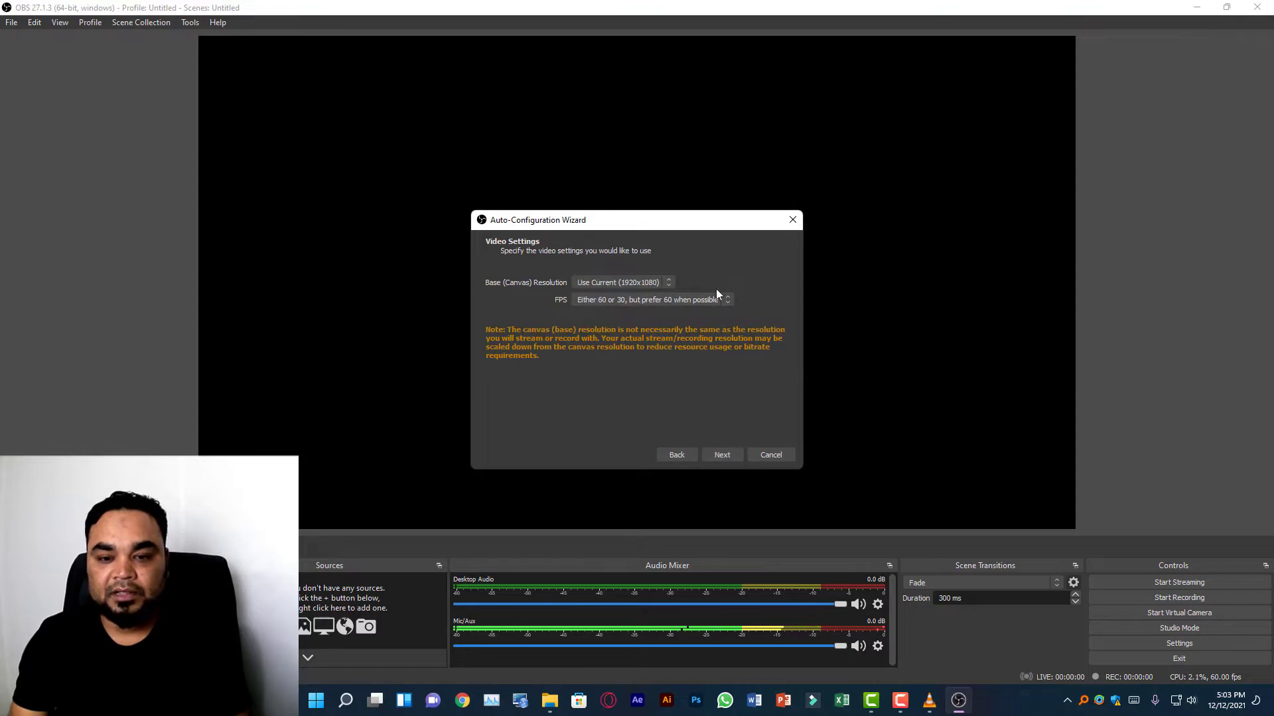
Accept the wizard's video settings with the current 1920x1080 base resolution and 60 FPS preferred when possible.
click(607, 281)
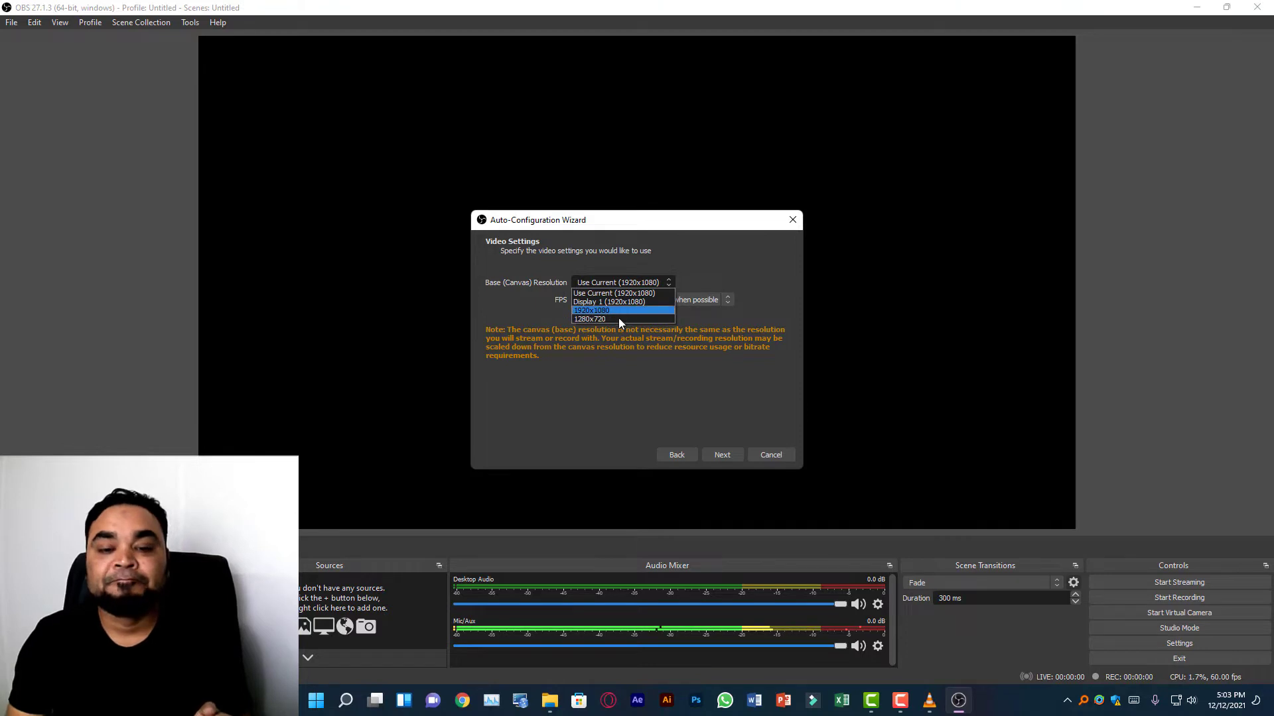
click(742, 252)
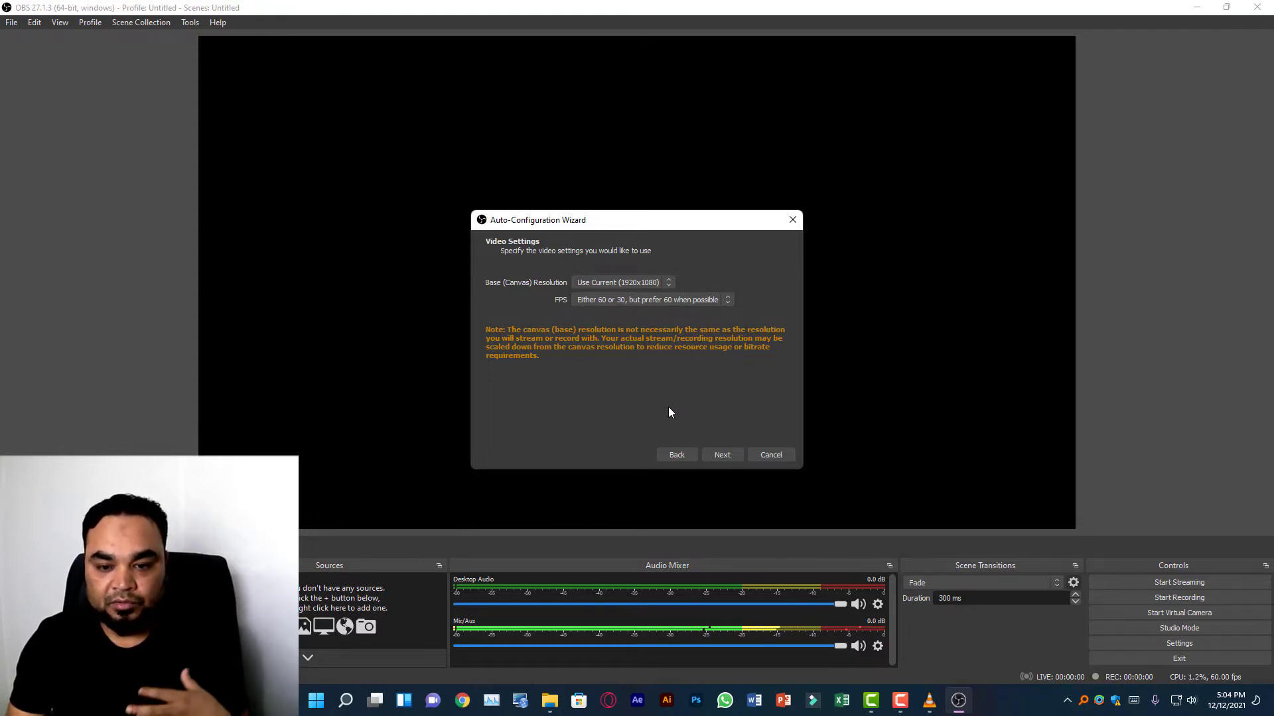
click(725, 459)
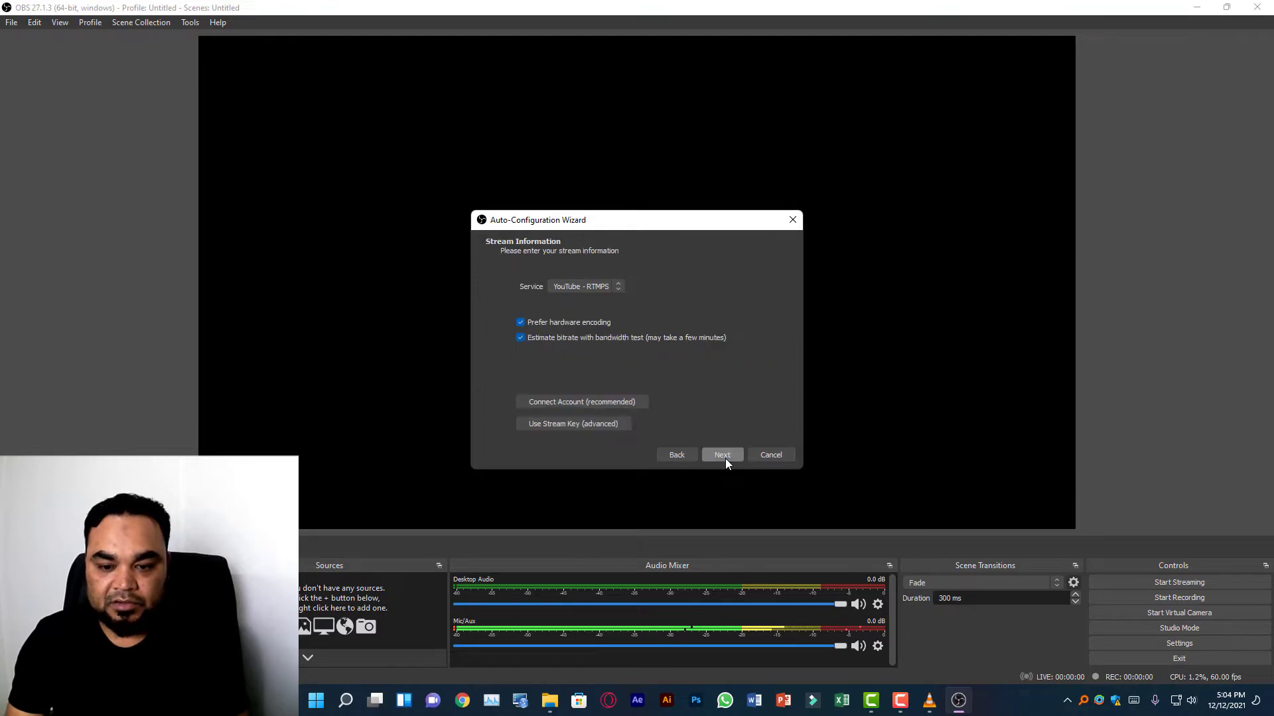
Choose YouTube - RTMPS as the streaming service in the wizard's stream information.
click(594, 290)
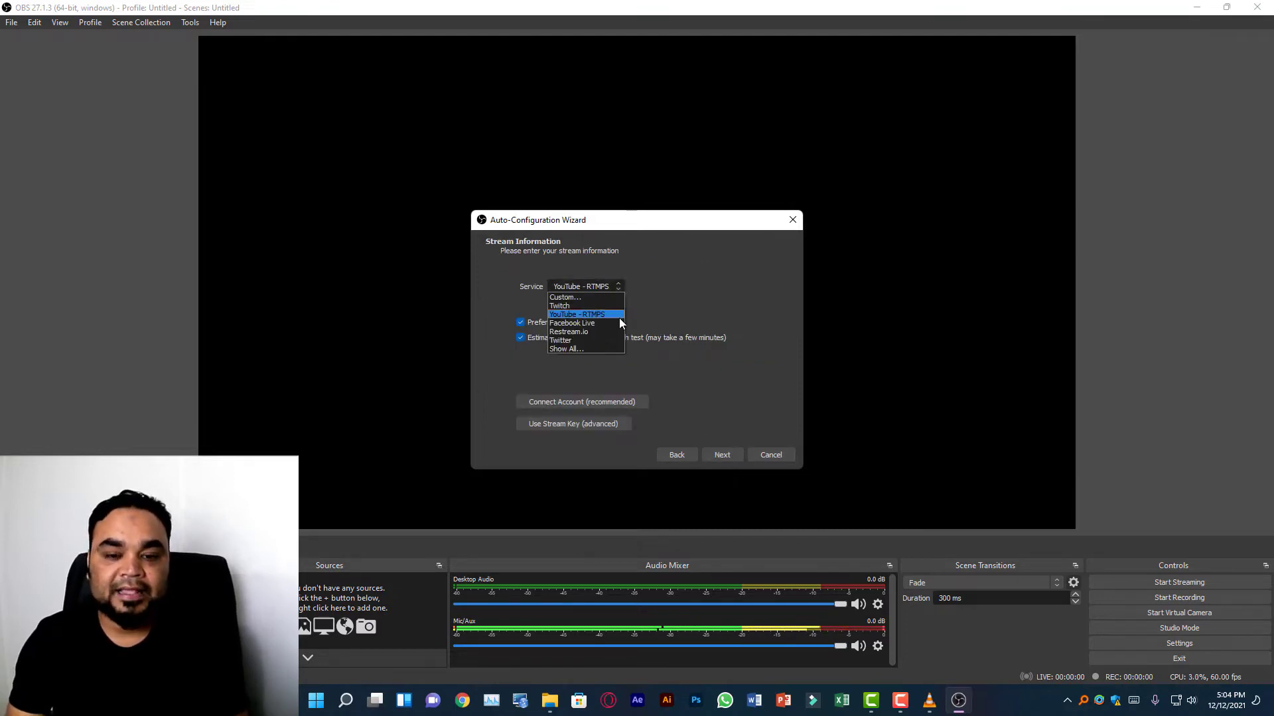
click(612, 315)
click(616, 285)
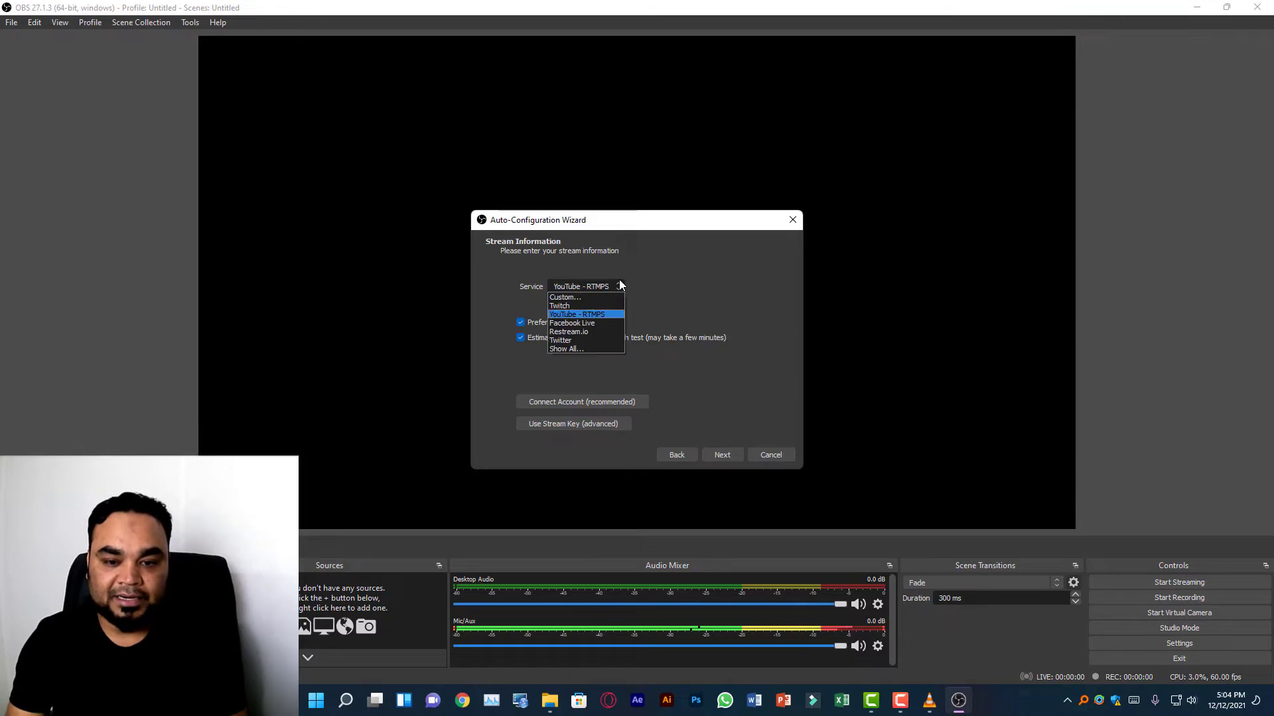
click(602, 315)
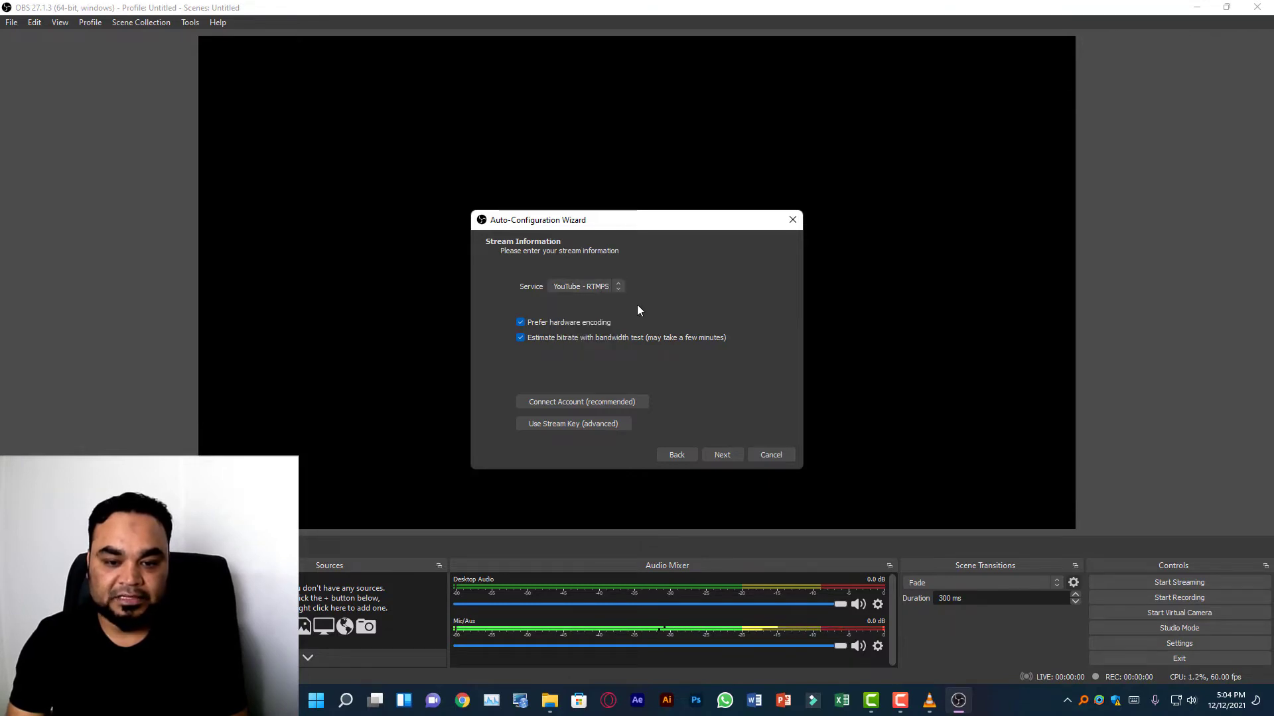
click(603, 289)
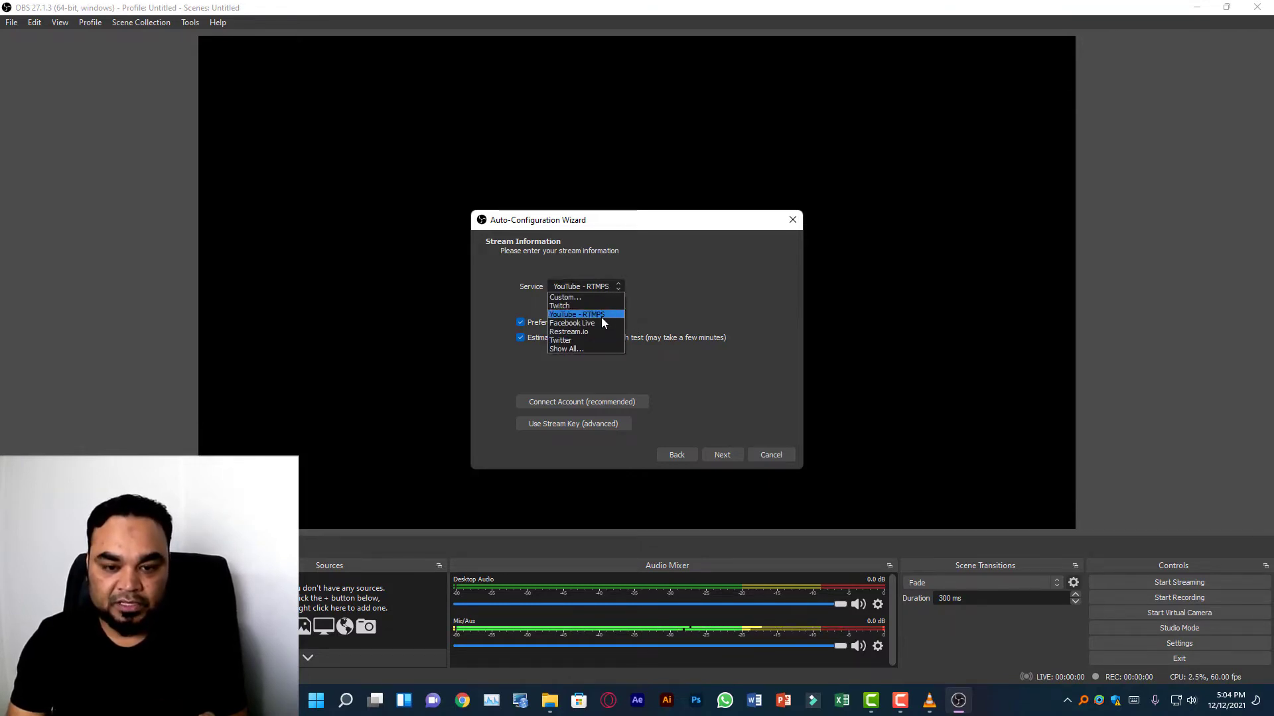
click(600, 313)
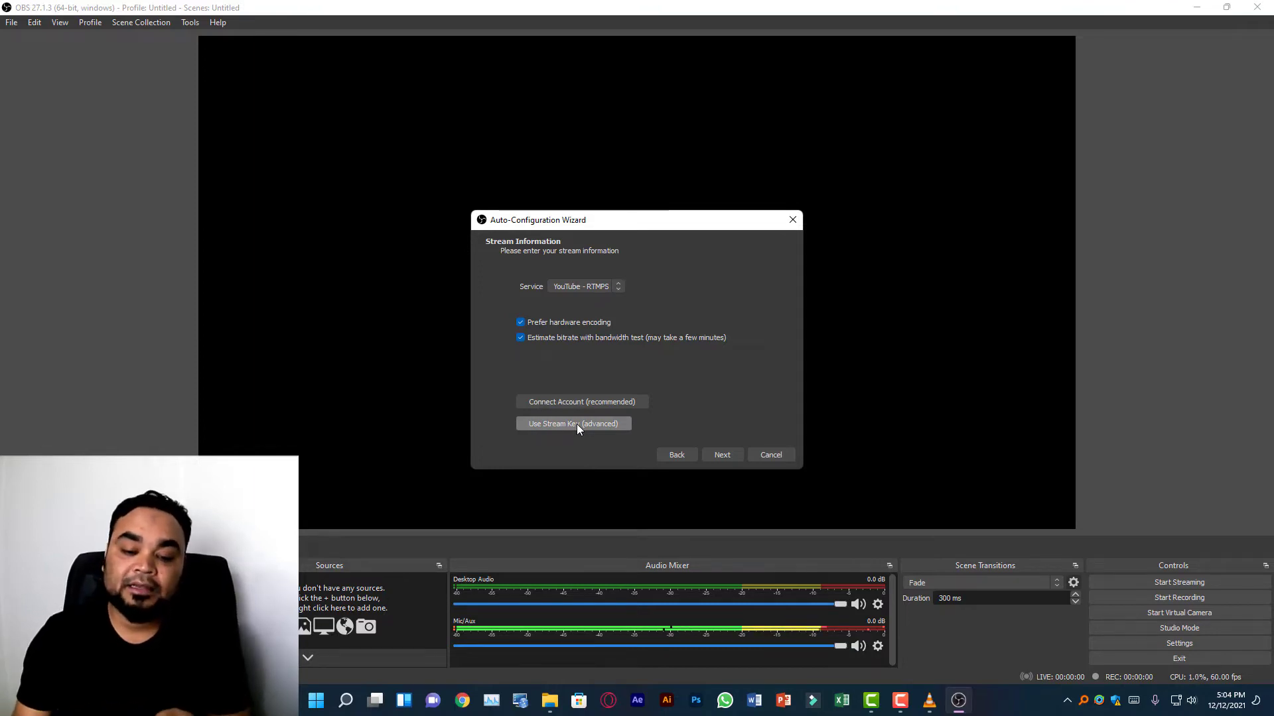
Switch to Chrome, open YouTube's Go live page in YouTube Studio and copy the default stream key.
click(462, 703)
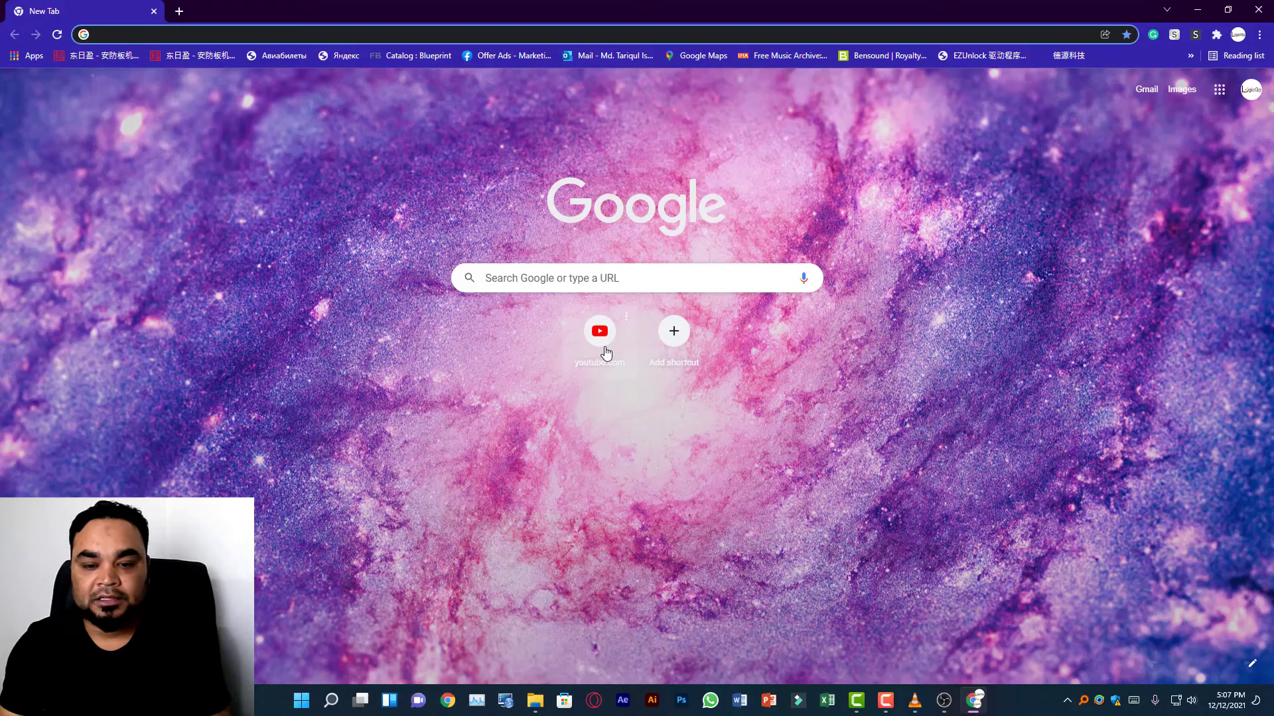
click(605, 351)
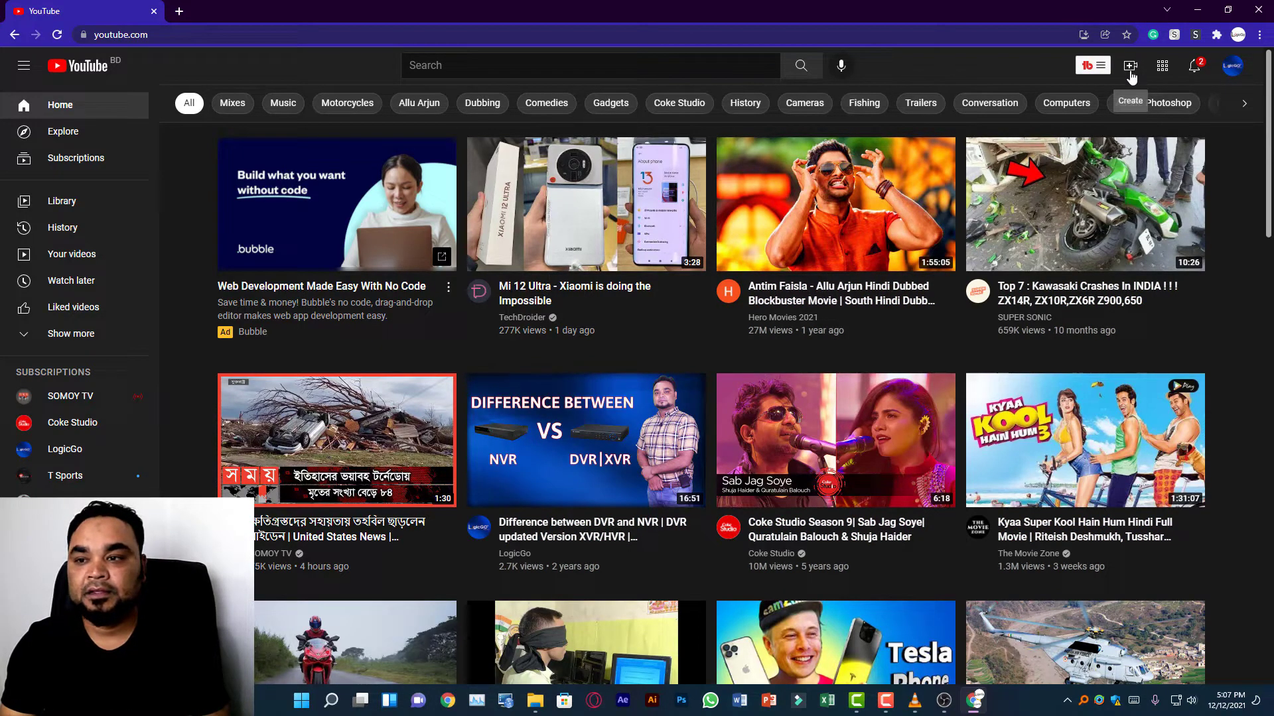
click(1130, 66)
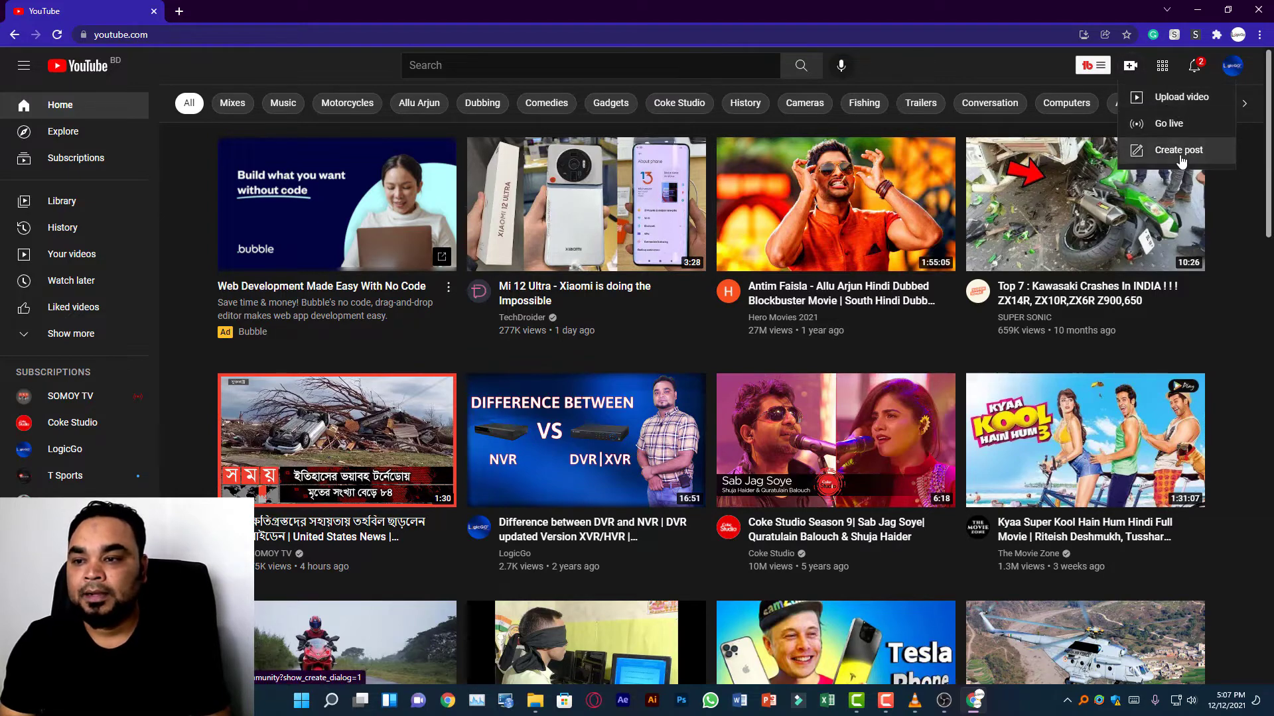
click(1185, 132)
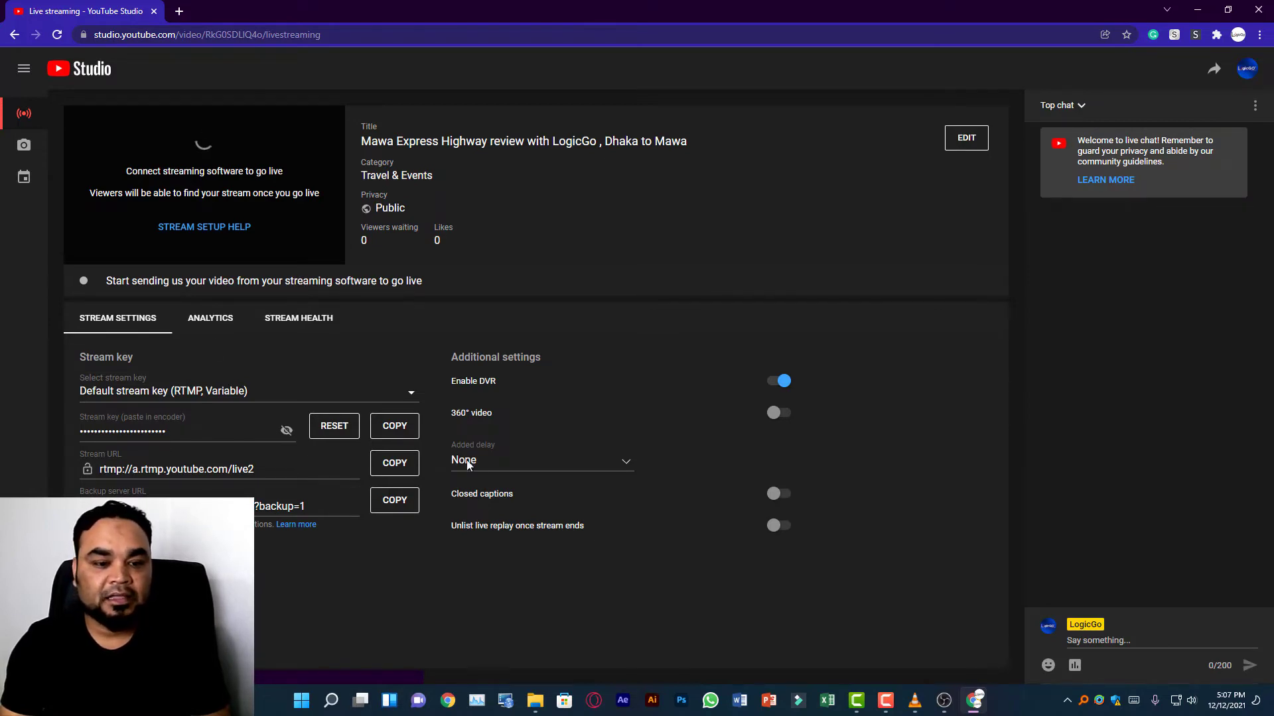
click(398, 432)
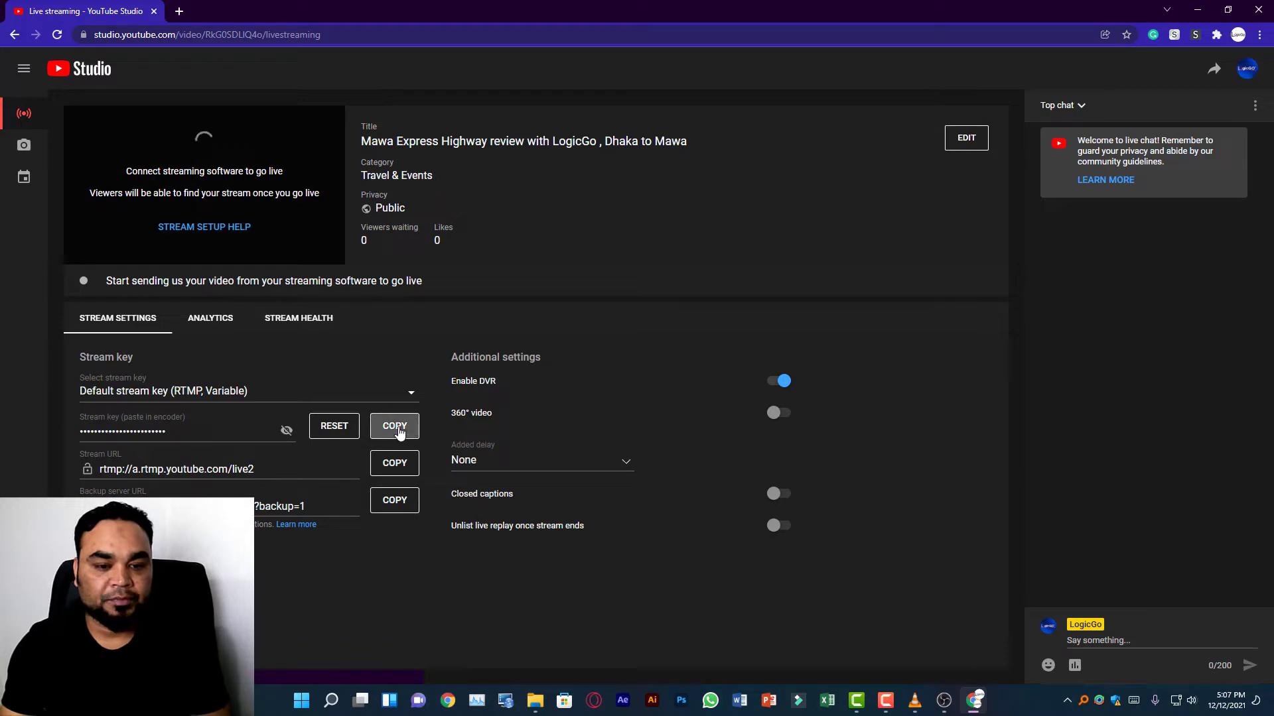
Switch back to OBS Studio, replace the wizard's stream key with the copied one and apply the wizard's tested settings.
click(943, 704)
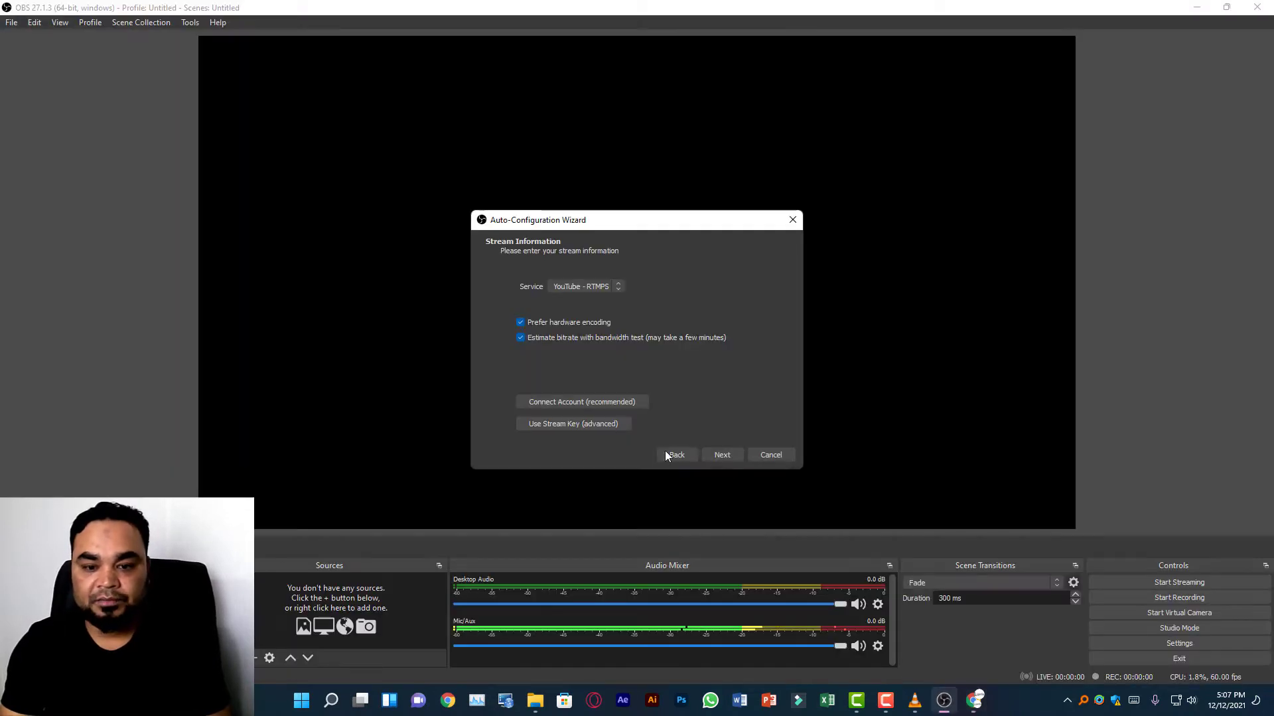
click(610, 425)
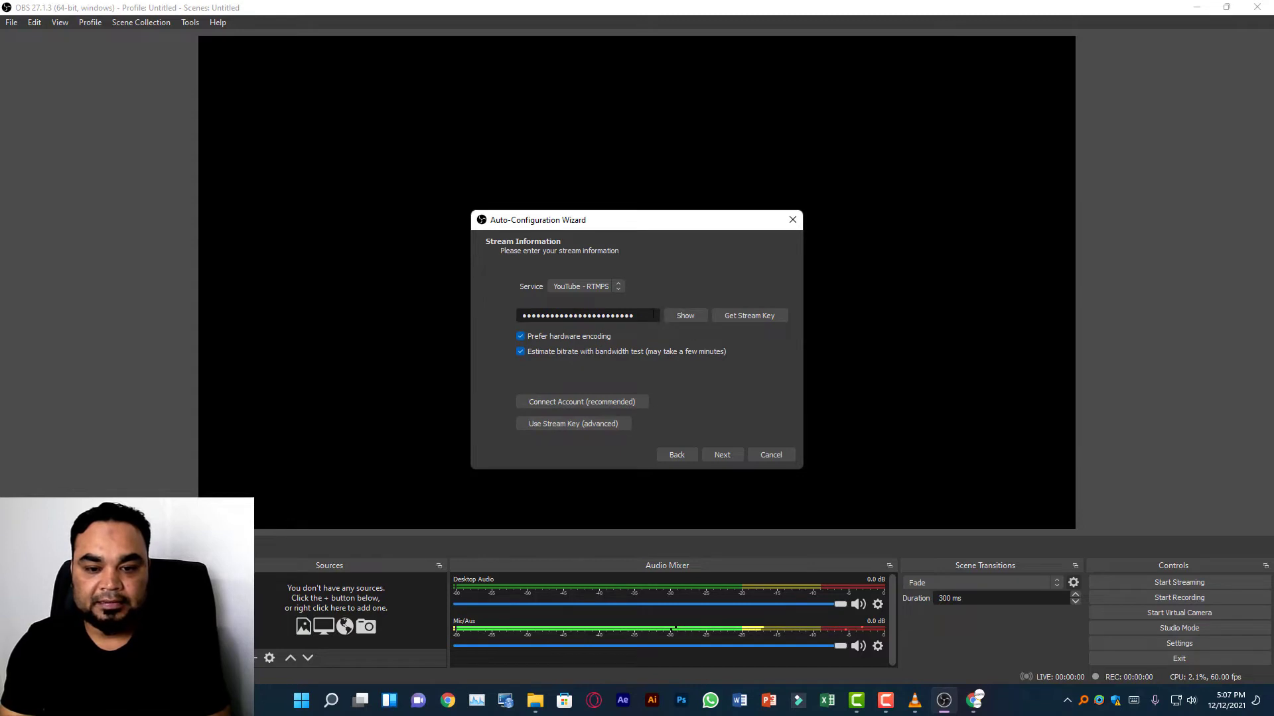
drag(645, 316, 420, 311)
key(BackSpace)
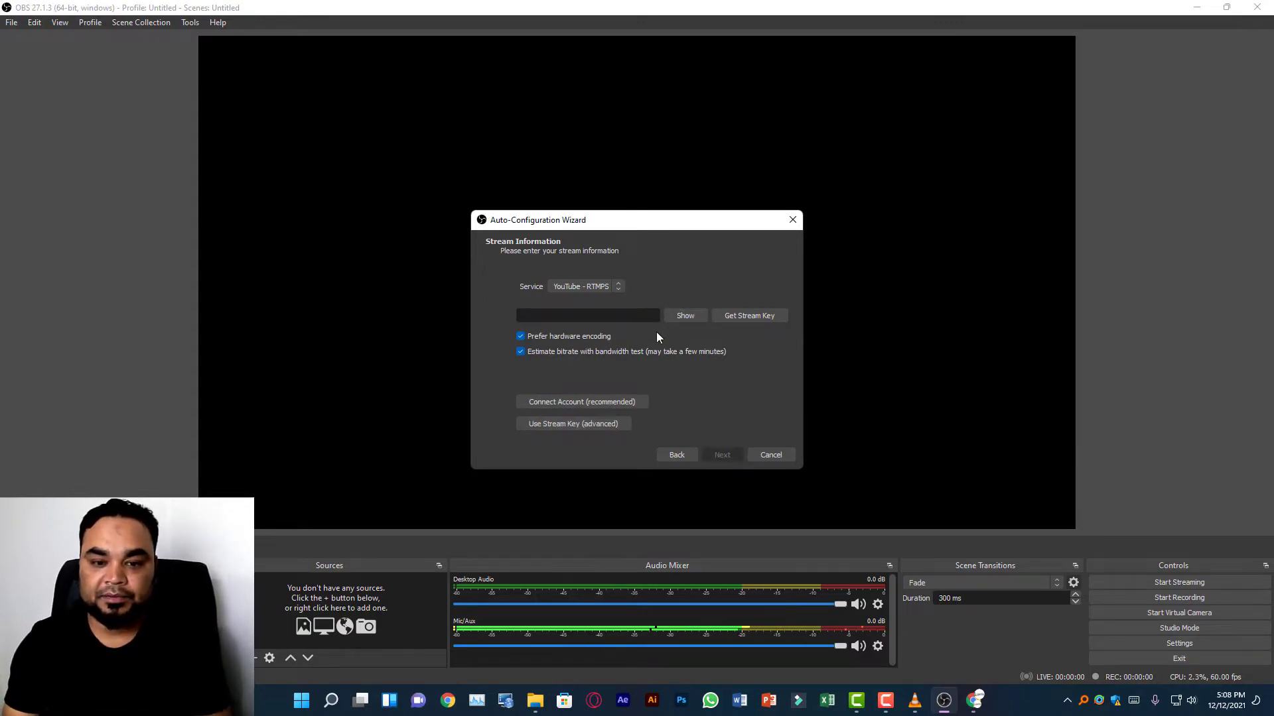
right_click(628, 315)
click(659, 388)
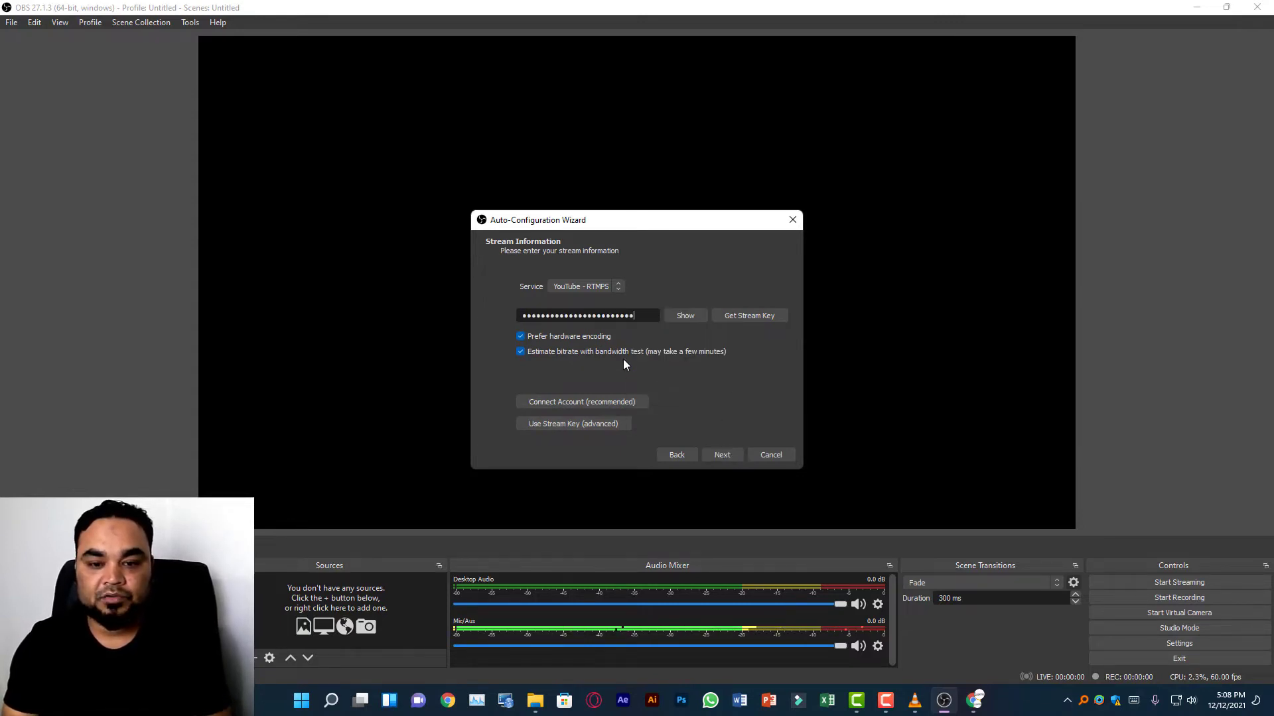
click(717, 455)
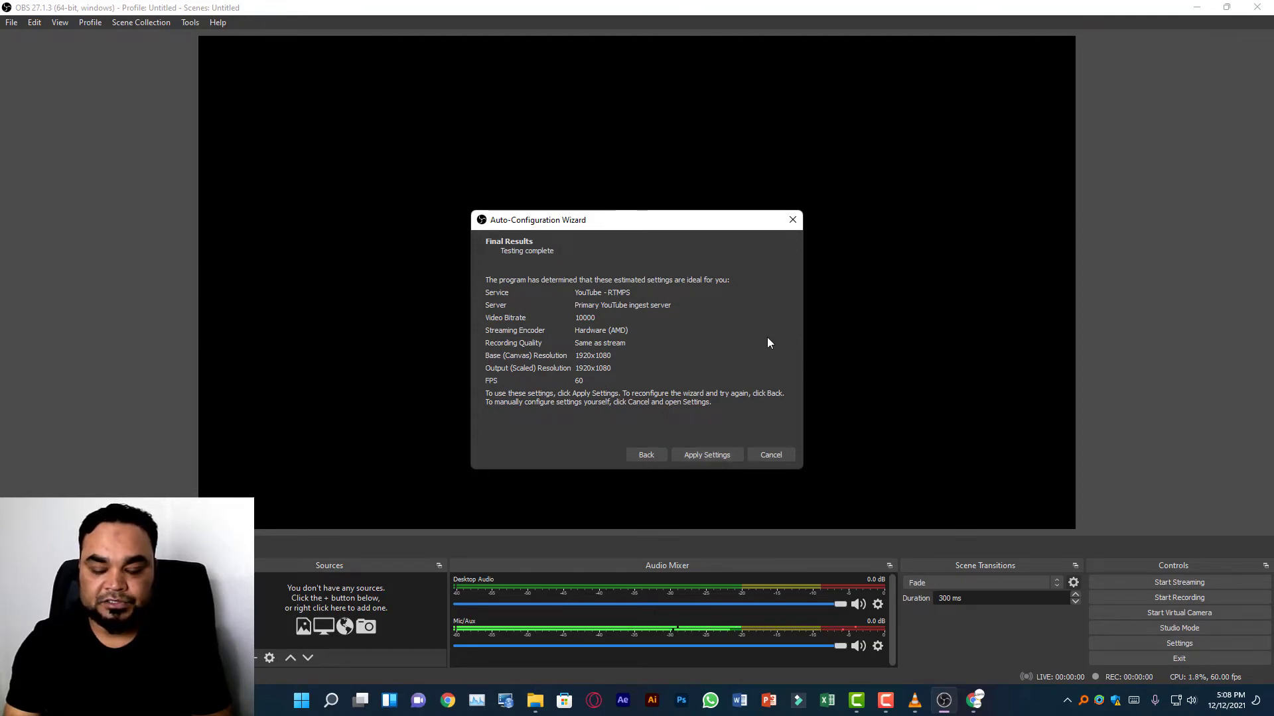
click(720, 453)
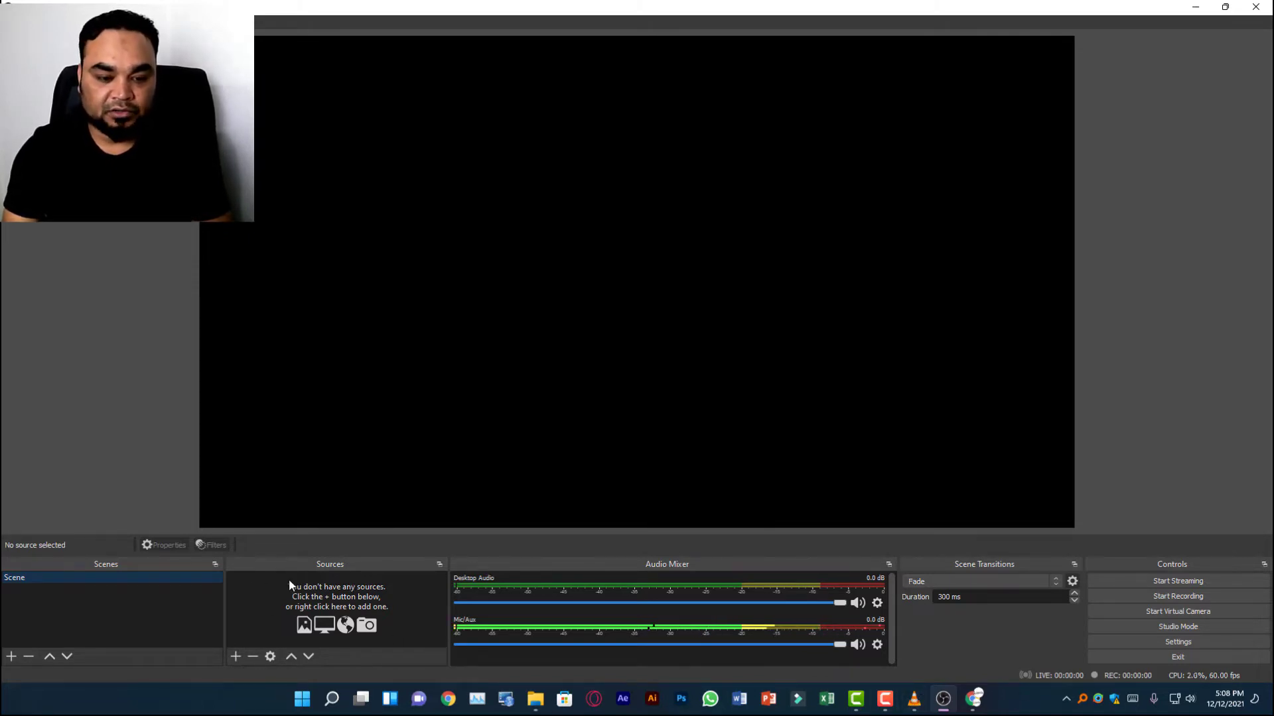
Add a new visible Game Capture source named V.S to the scene.
click(234, 658)
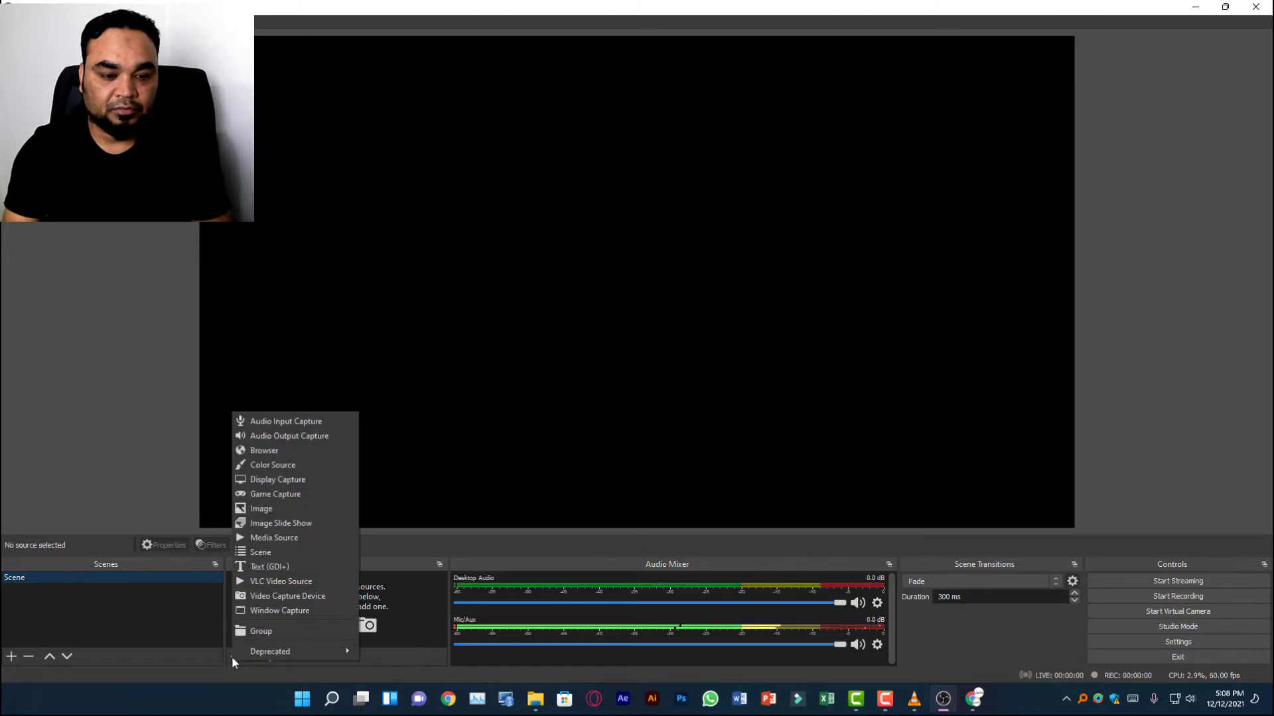
click(297, 494)
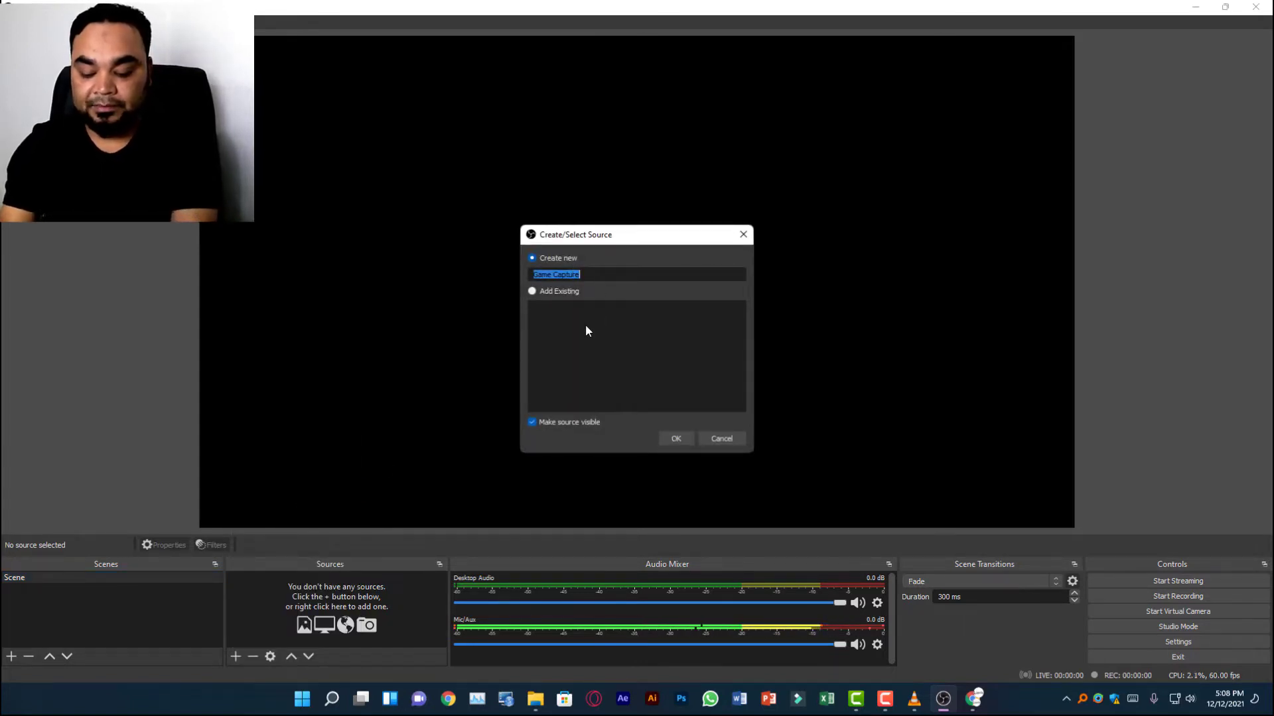
text(V)
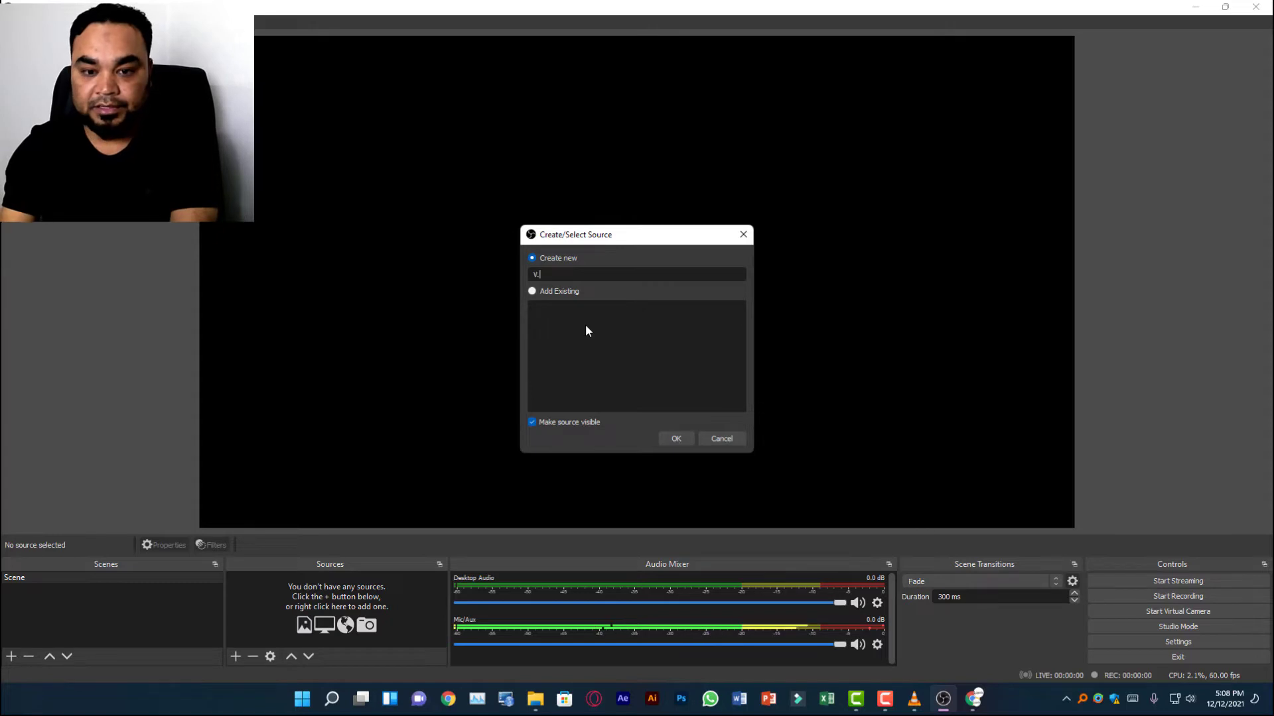
text(.S)
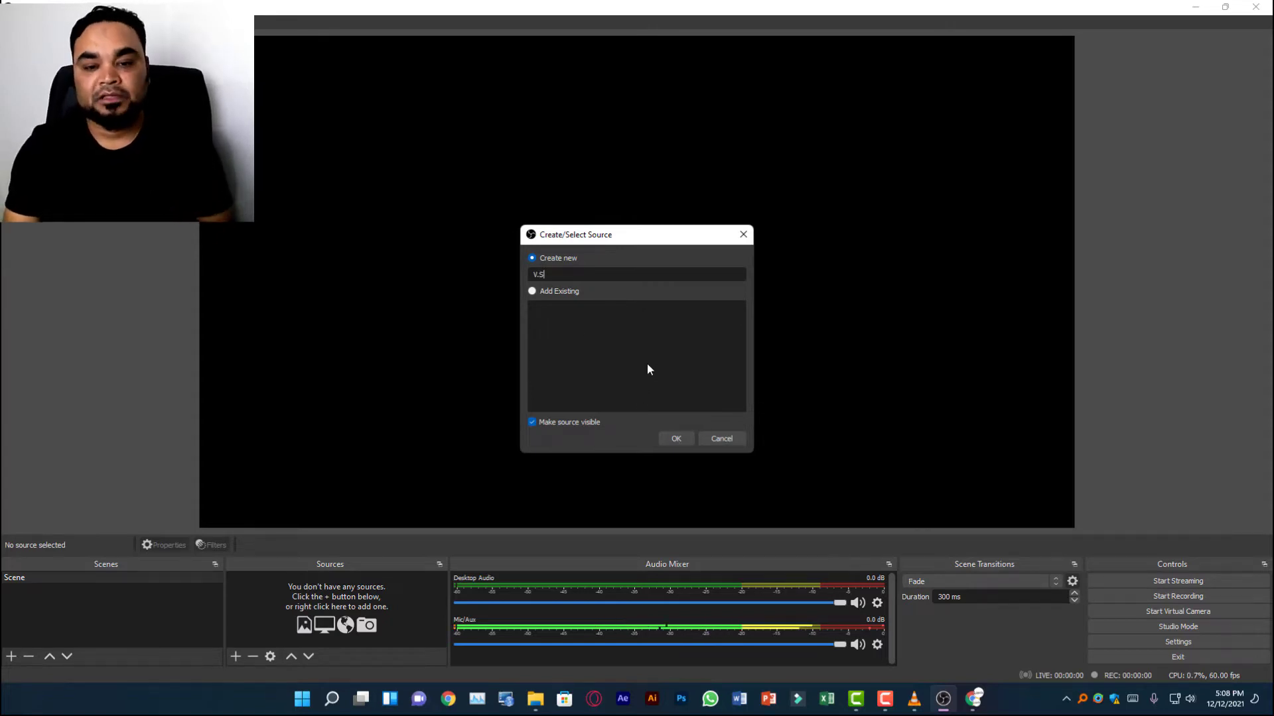
click(676, 437)
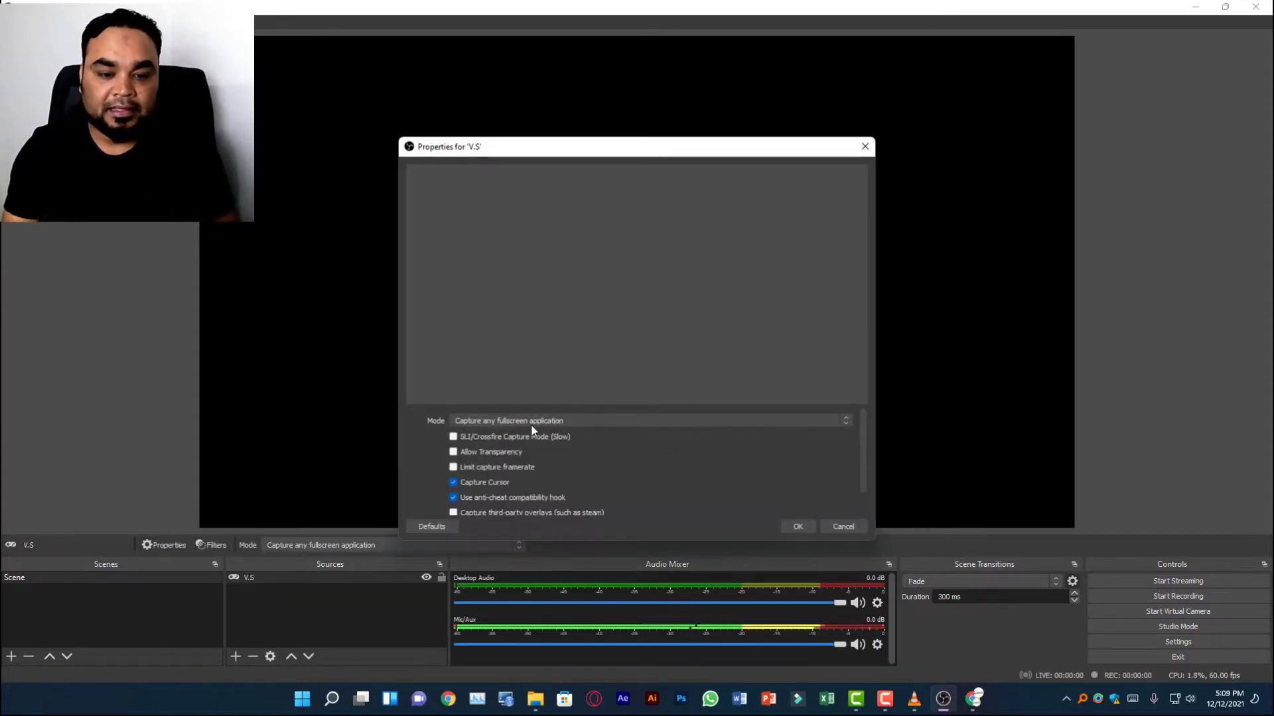
Set V.S to capture the specific window [vlc.exe]: 125.mp4 - VLC media player and enlarge the source to fill the canvas.
click(553, 421)
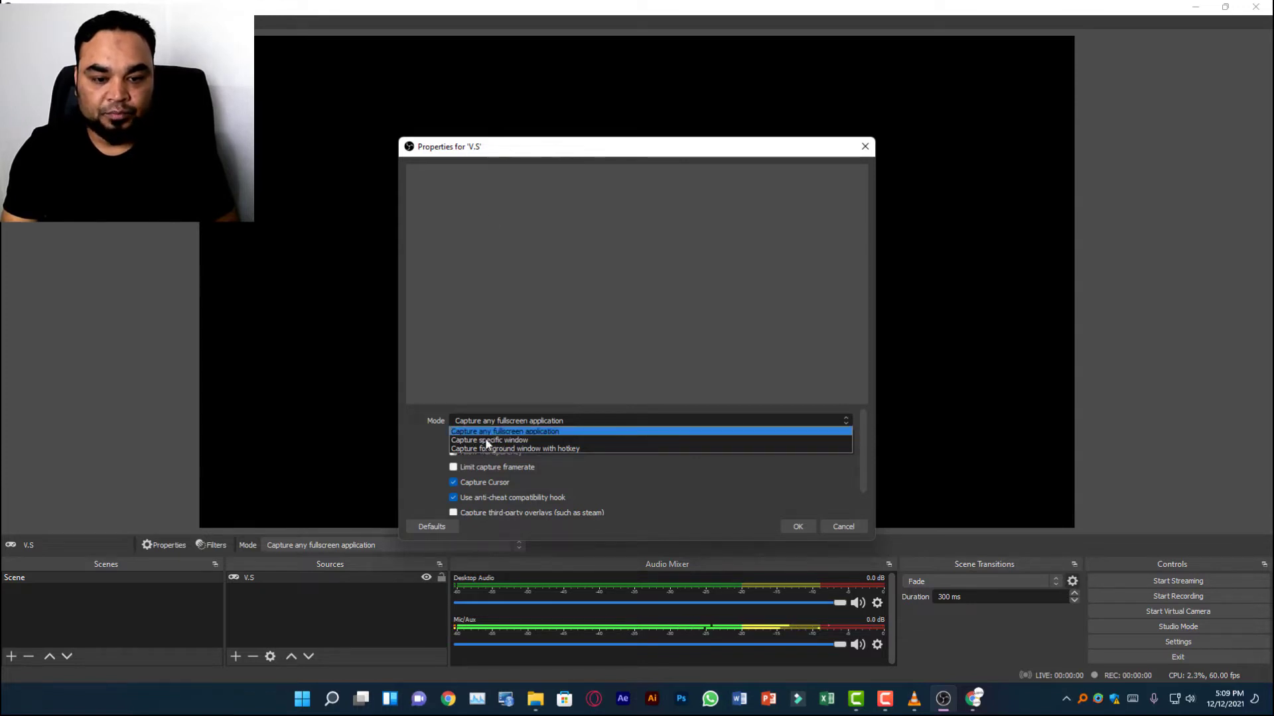
click(546, 441)
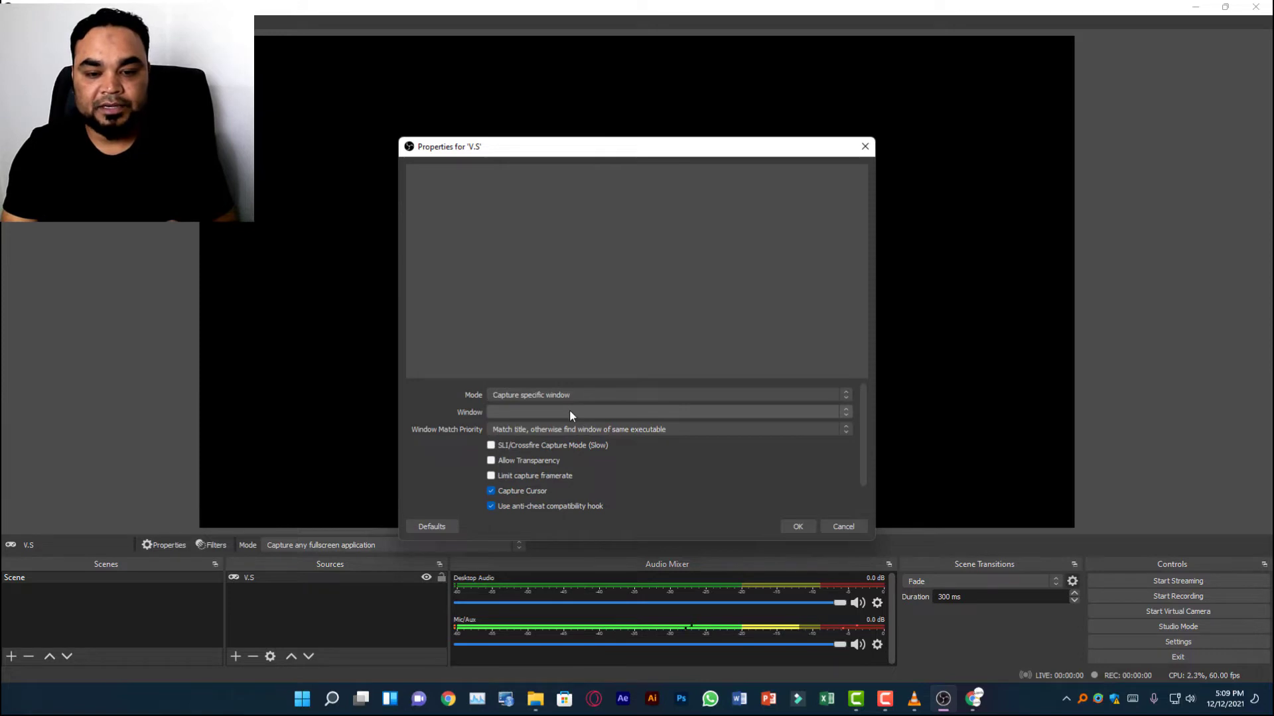
click(569, 413)
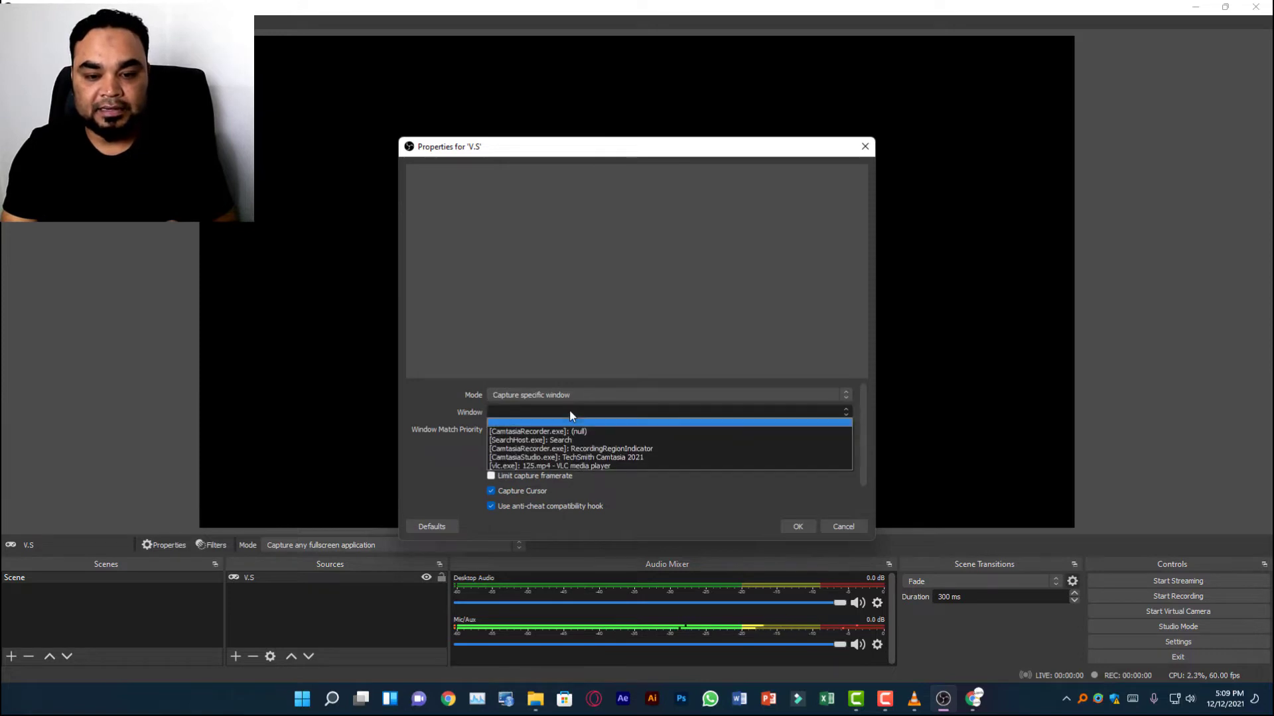
click(592, 463)
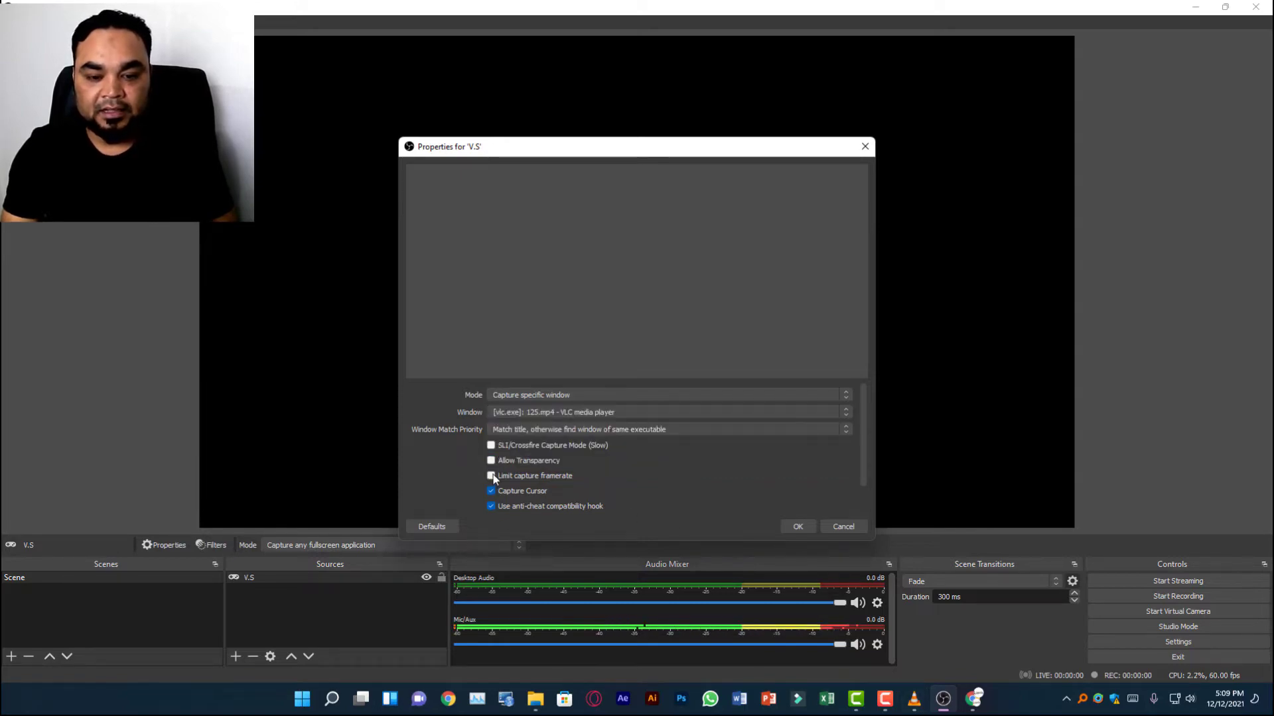
click(799, 524)
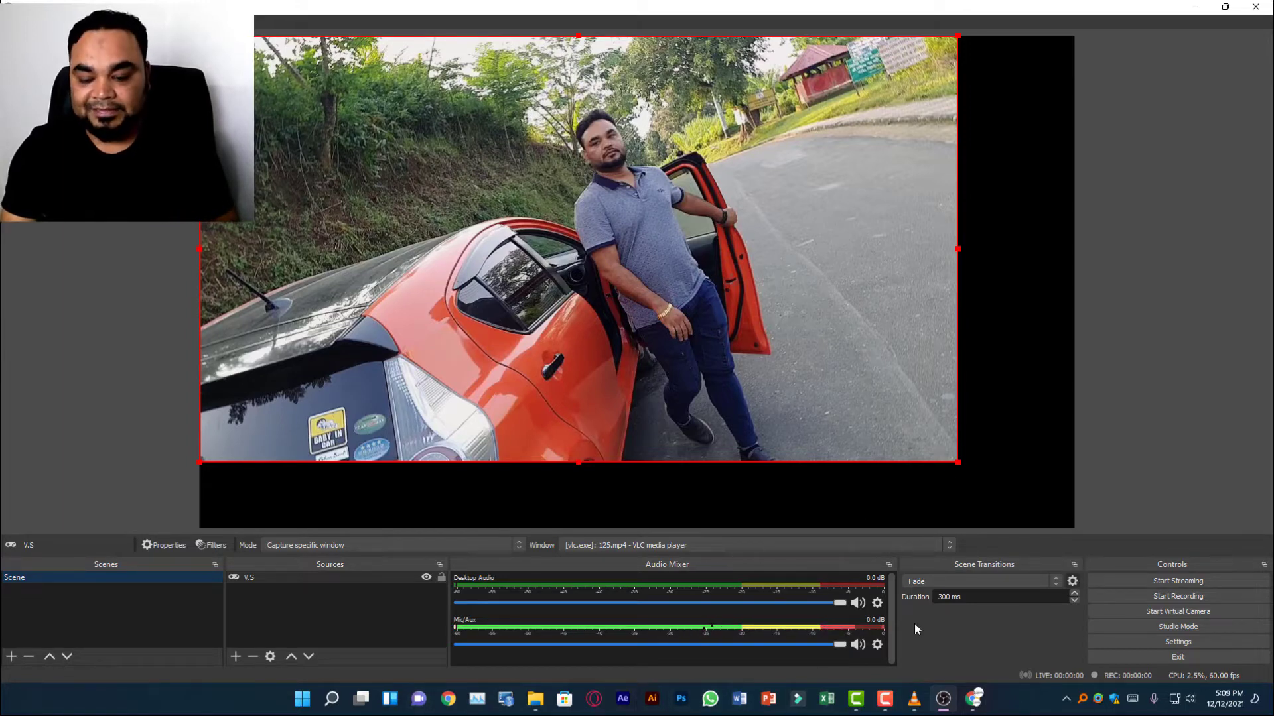
drag(955, 459, 1053, 523)
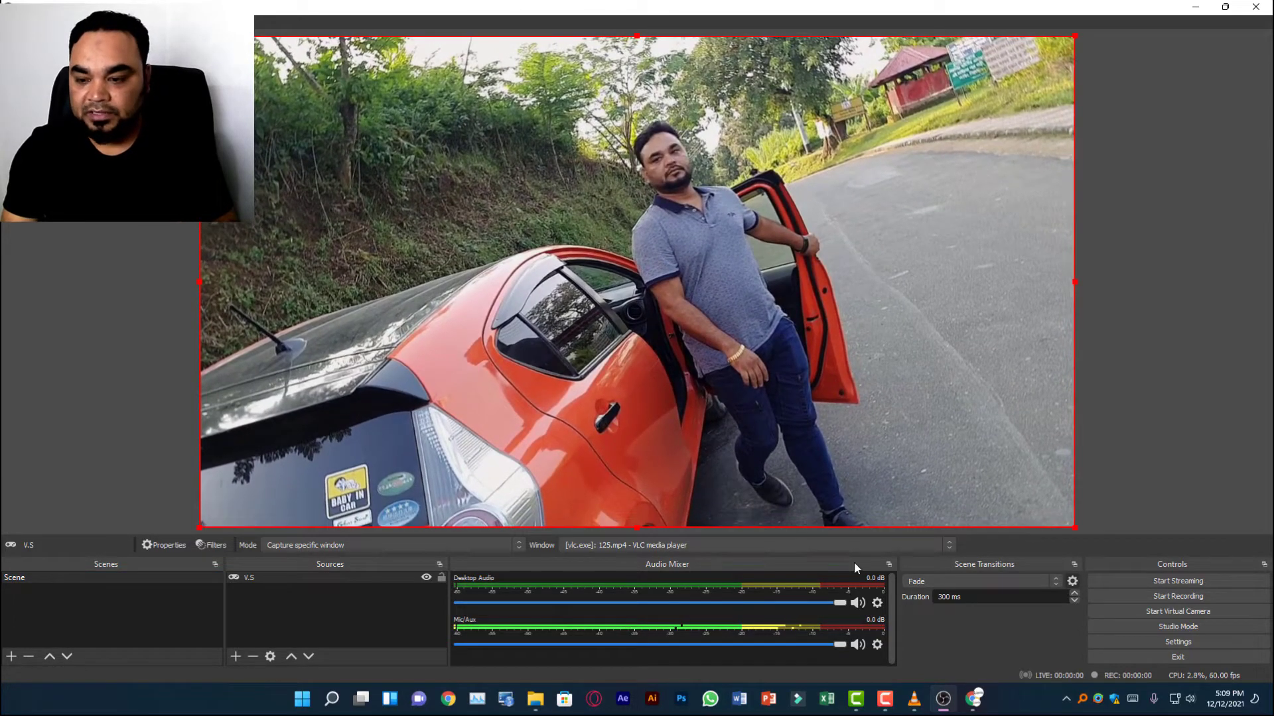
Switch to YouTube Studio in Chrome and dismiss the Stream Finished summary.
mouse_move(975, 708)
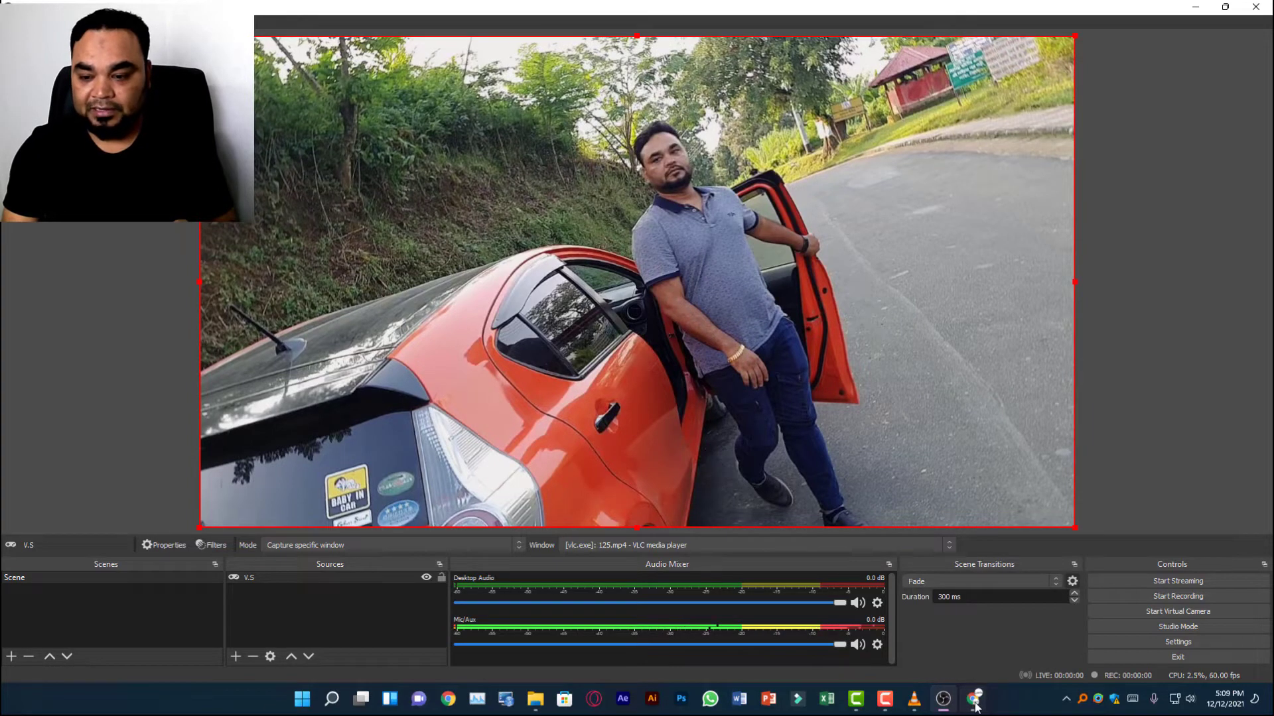
click(968, 705)
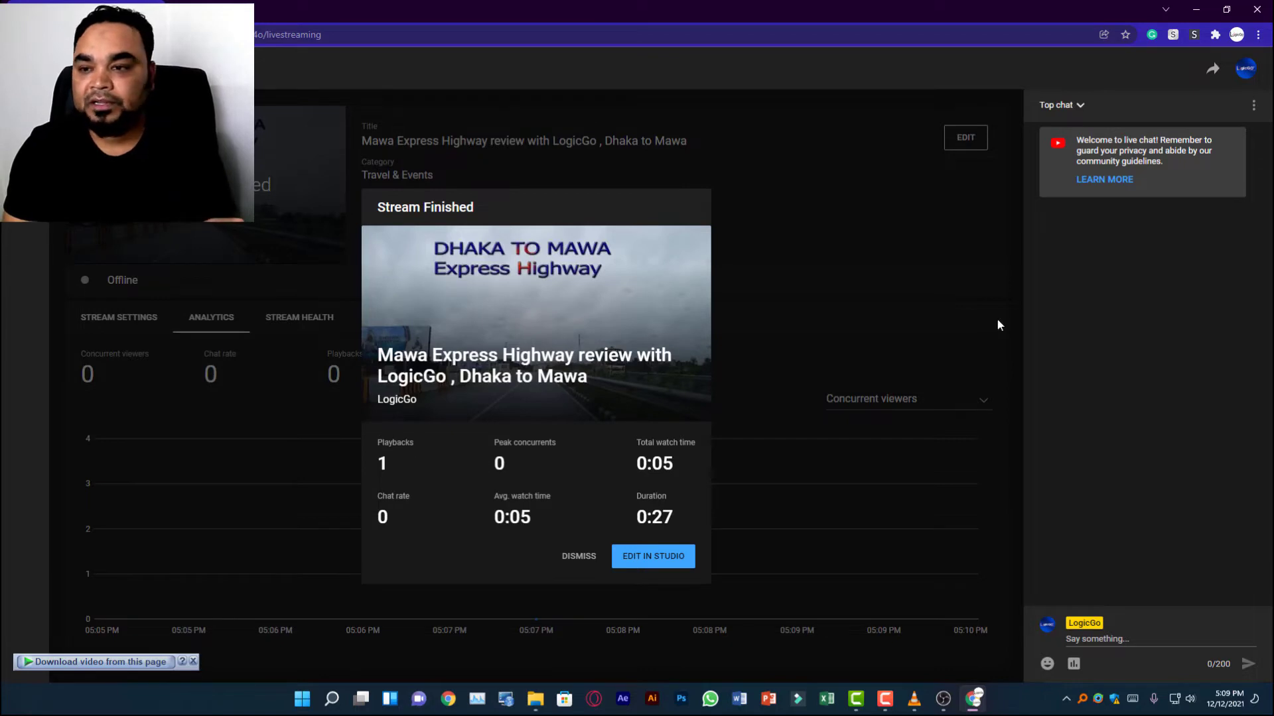
click(579, 557)
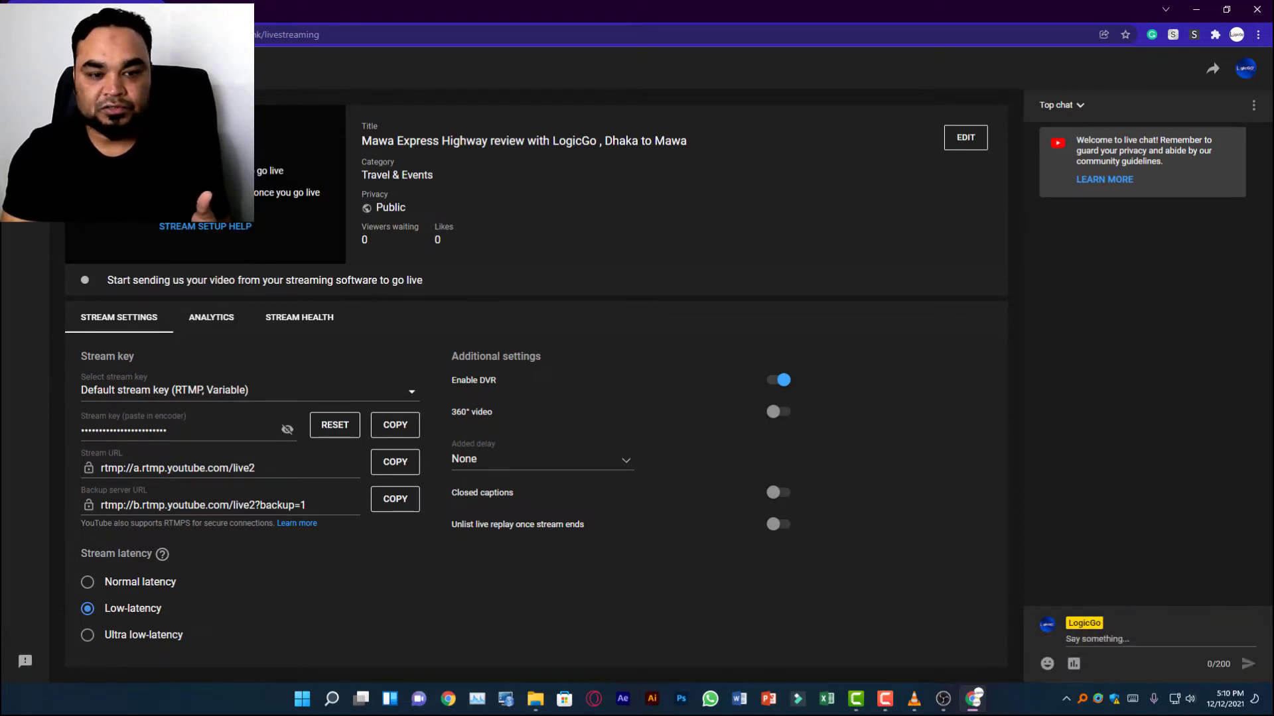
Switch to OBS Studio, try to start streaming and open the settings from the missing stream setup dialog.
click(951, 708)
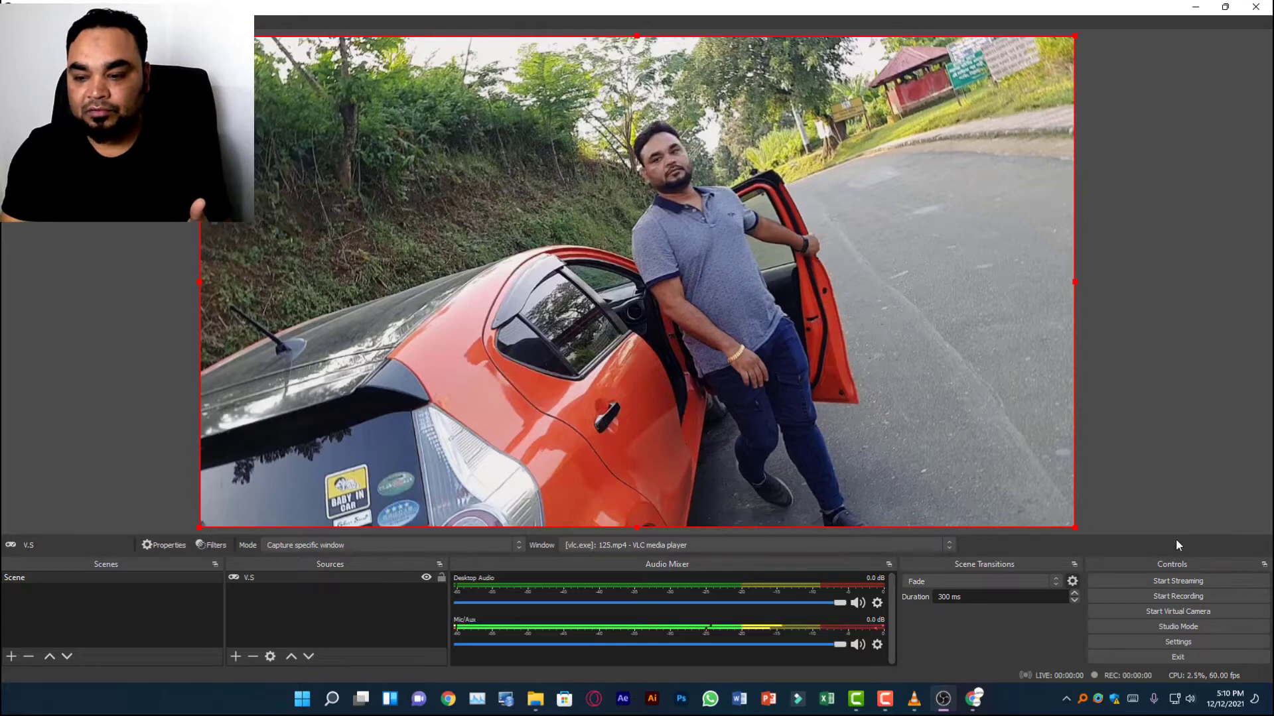
click(1179, 583)
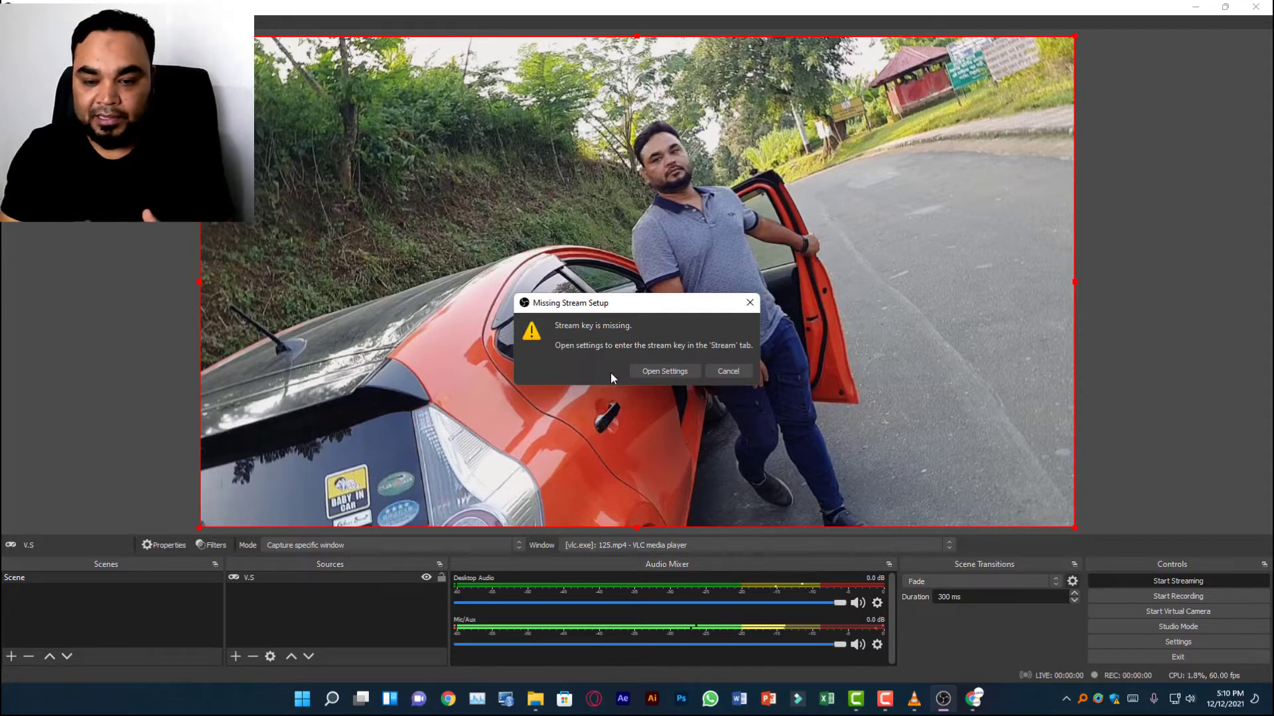
click(690, 371)
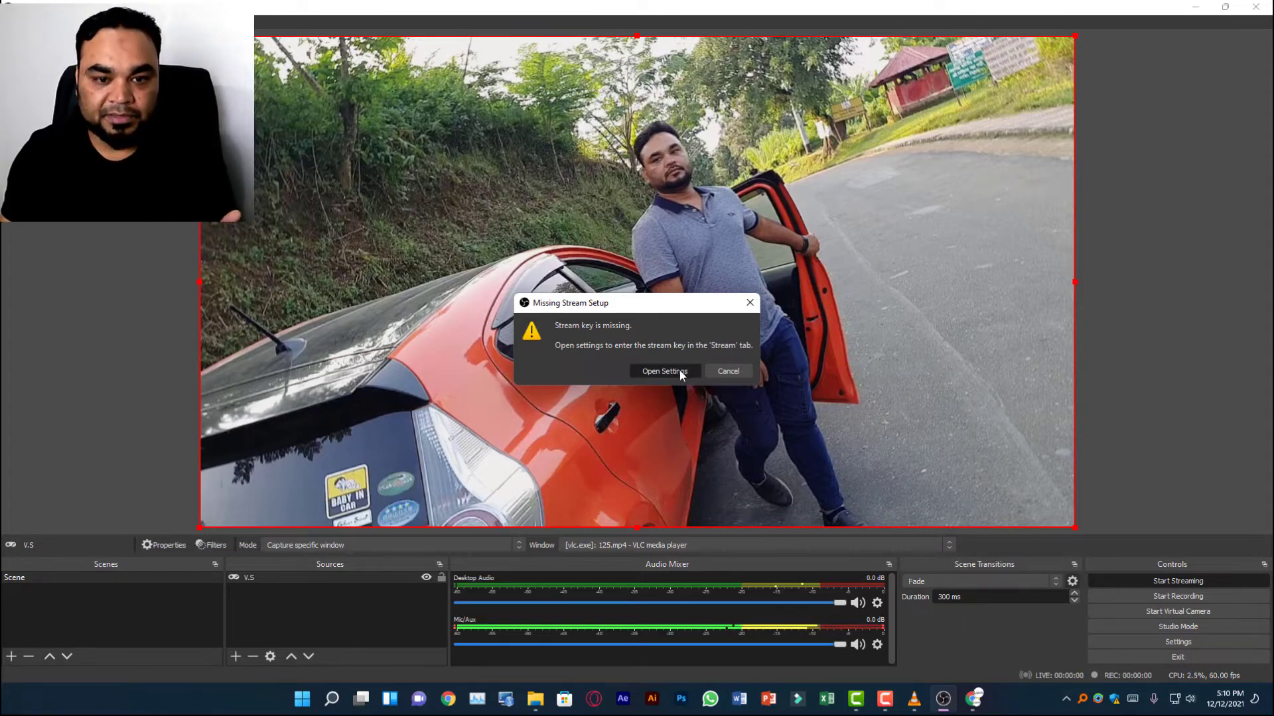
click(678, 371)
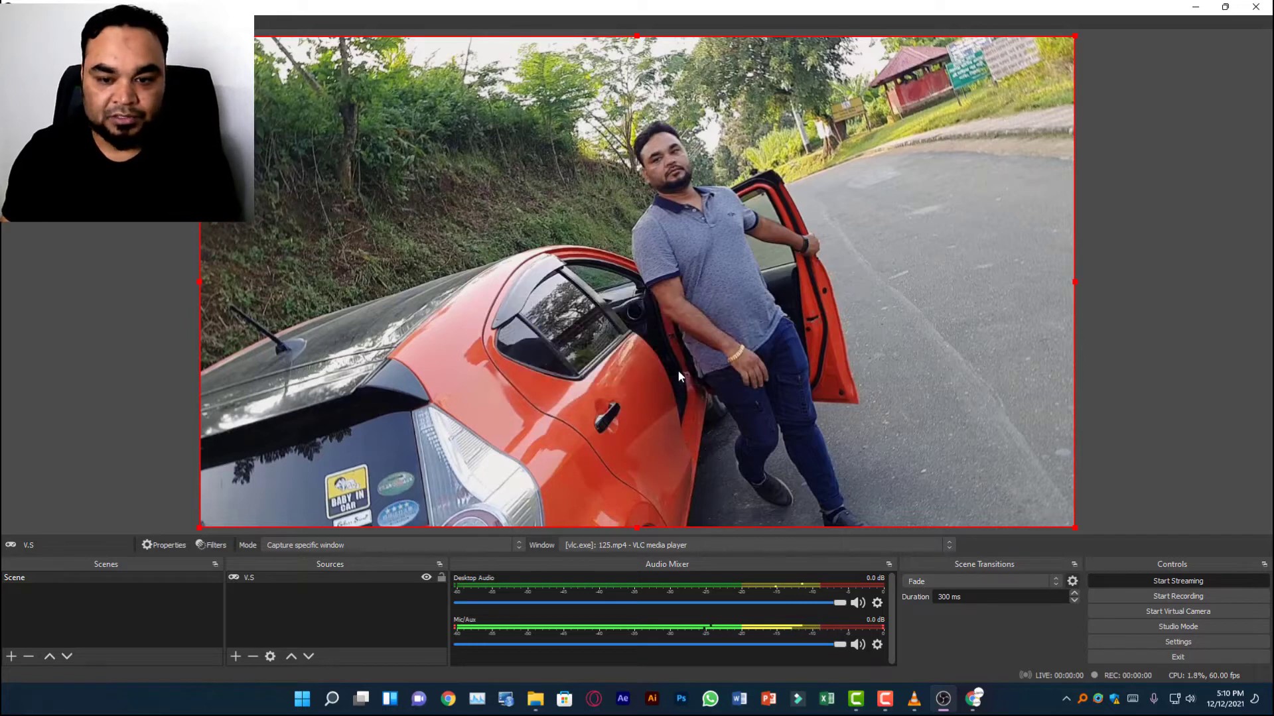
Copy the stream key from YouTube Studio in Chrome, paste it into OBS Studio's Stream settings and apply the change.
click(973, 698)
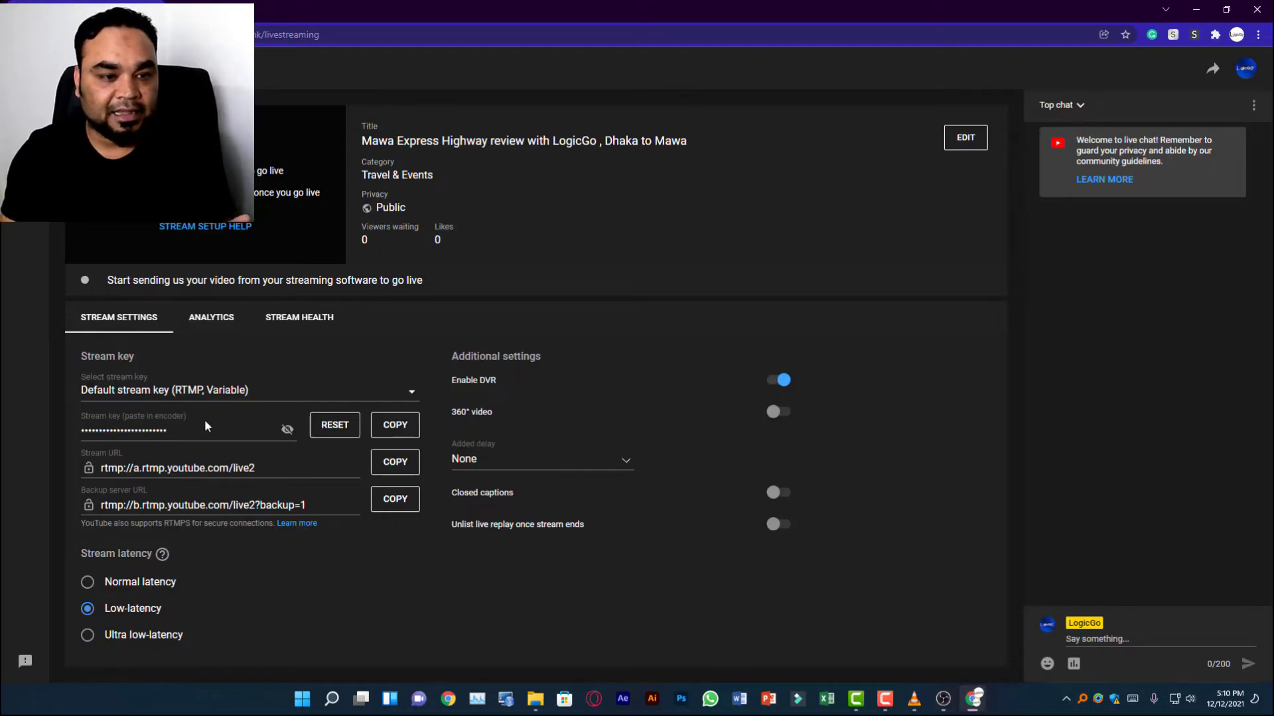
click(401, 430)
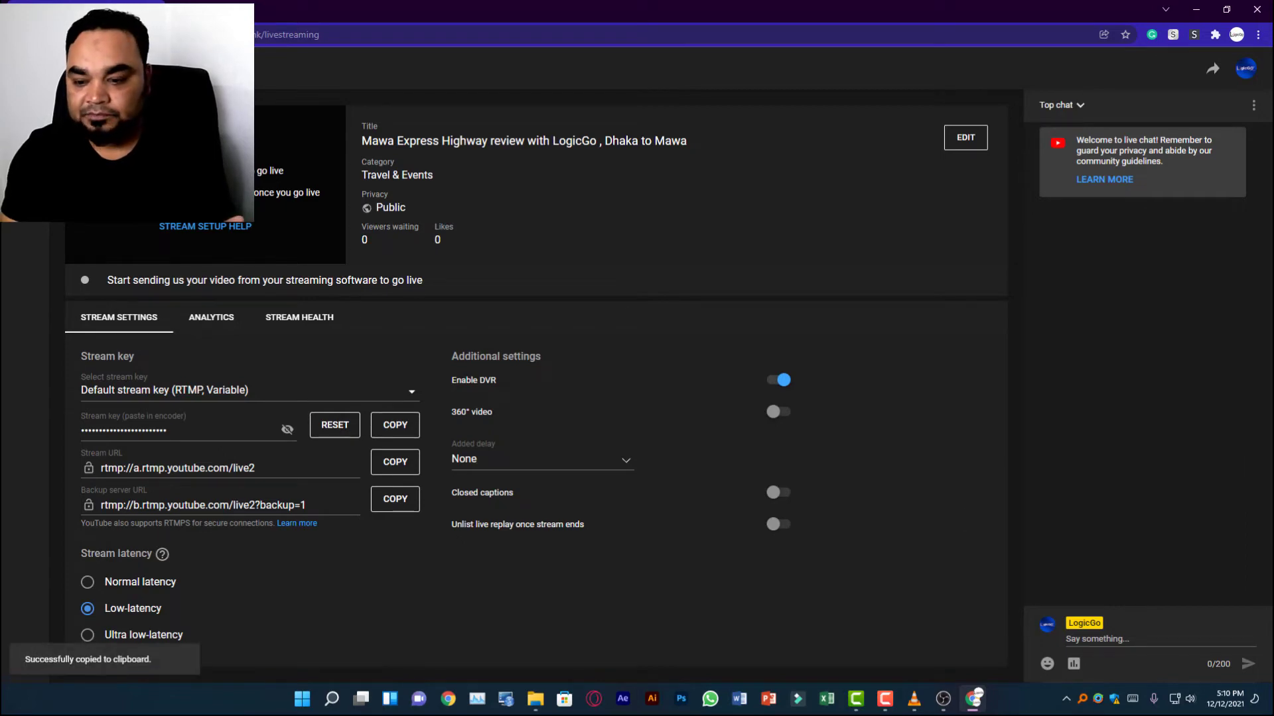
click(943, 699)
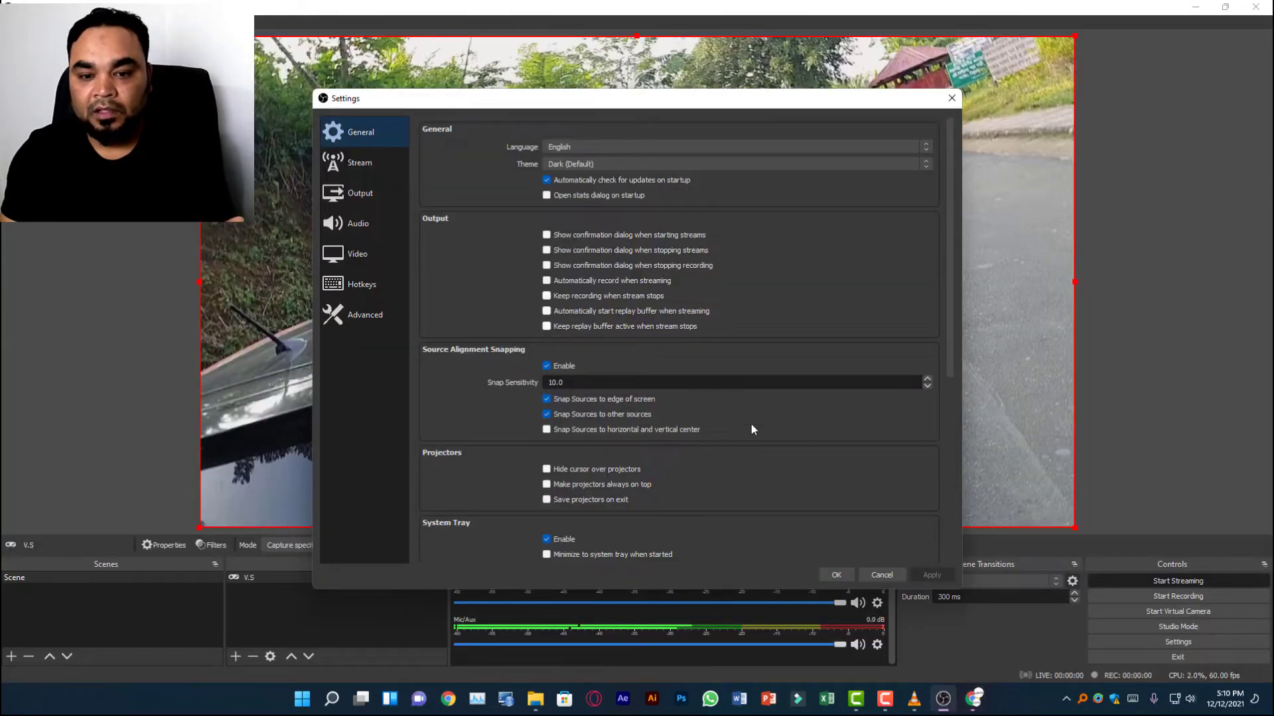
click(340, 169)
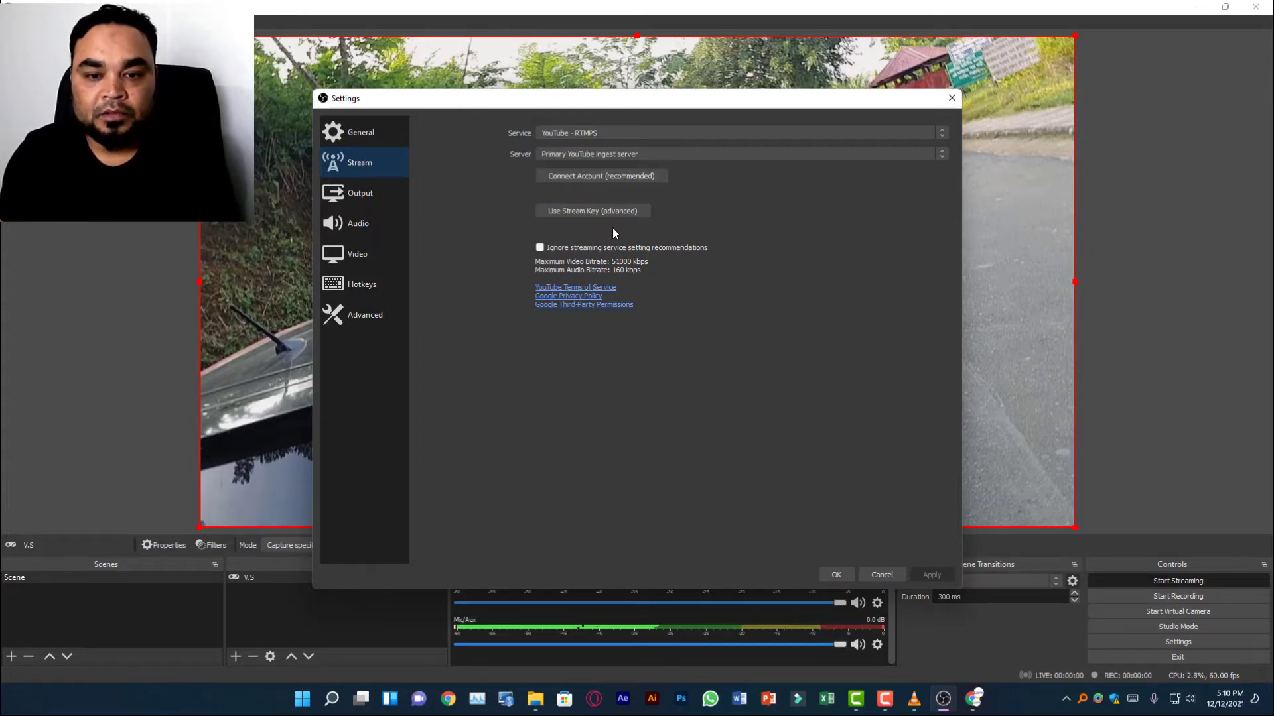
click(605, 211)
right_click(668, 176)
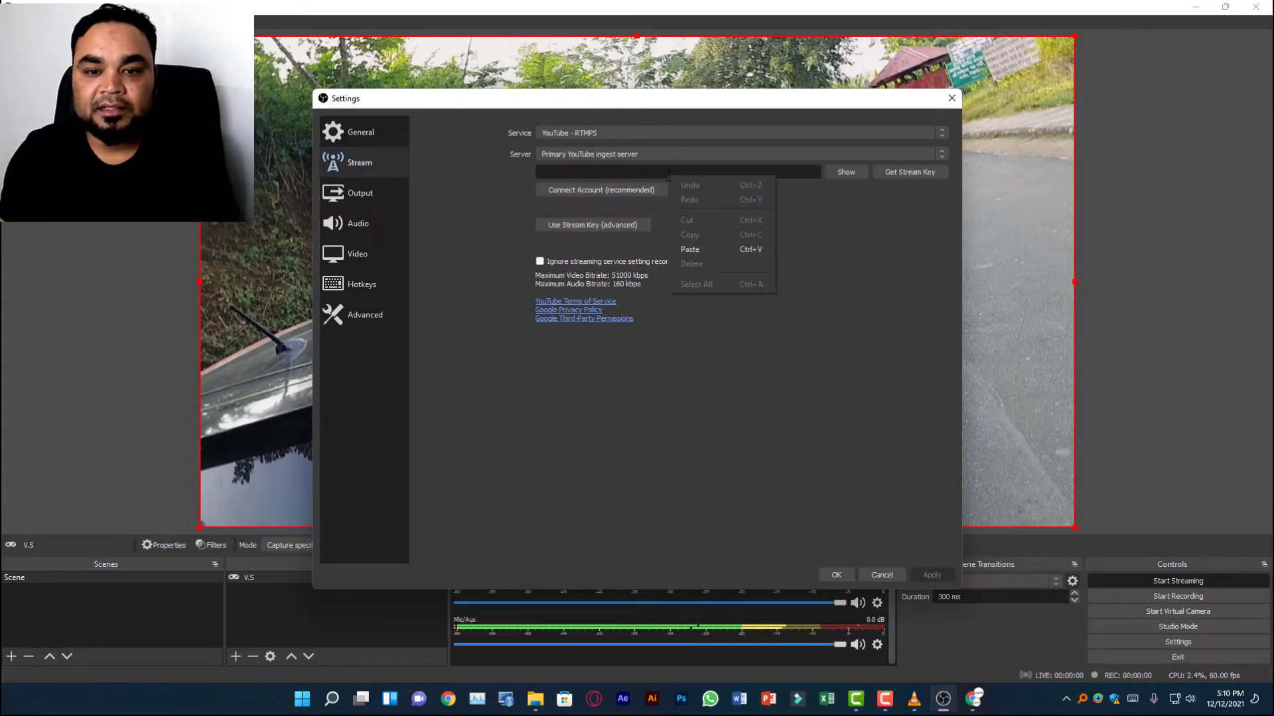
click(711, 249)
click(928, 575)
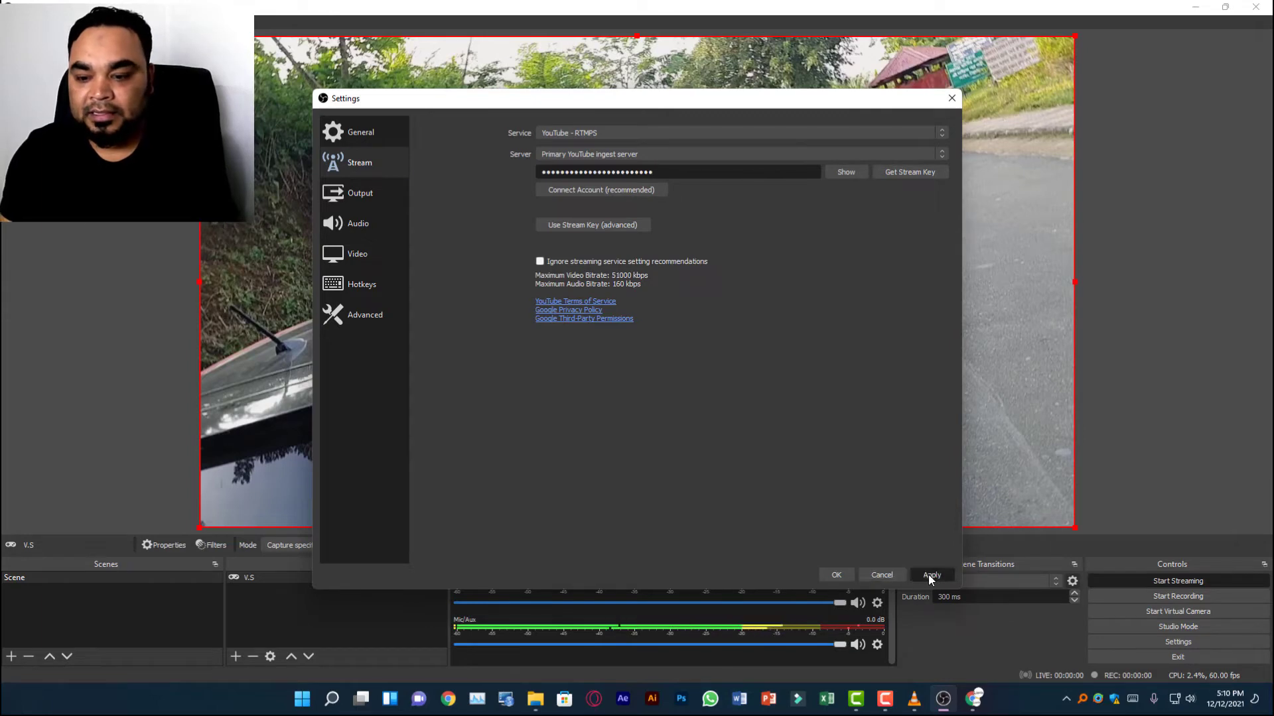
Confirm the stream settings, start streaming from OBS Studio and switch to YouTube Studio in Chrome.
click(836, 574)
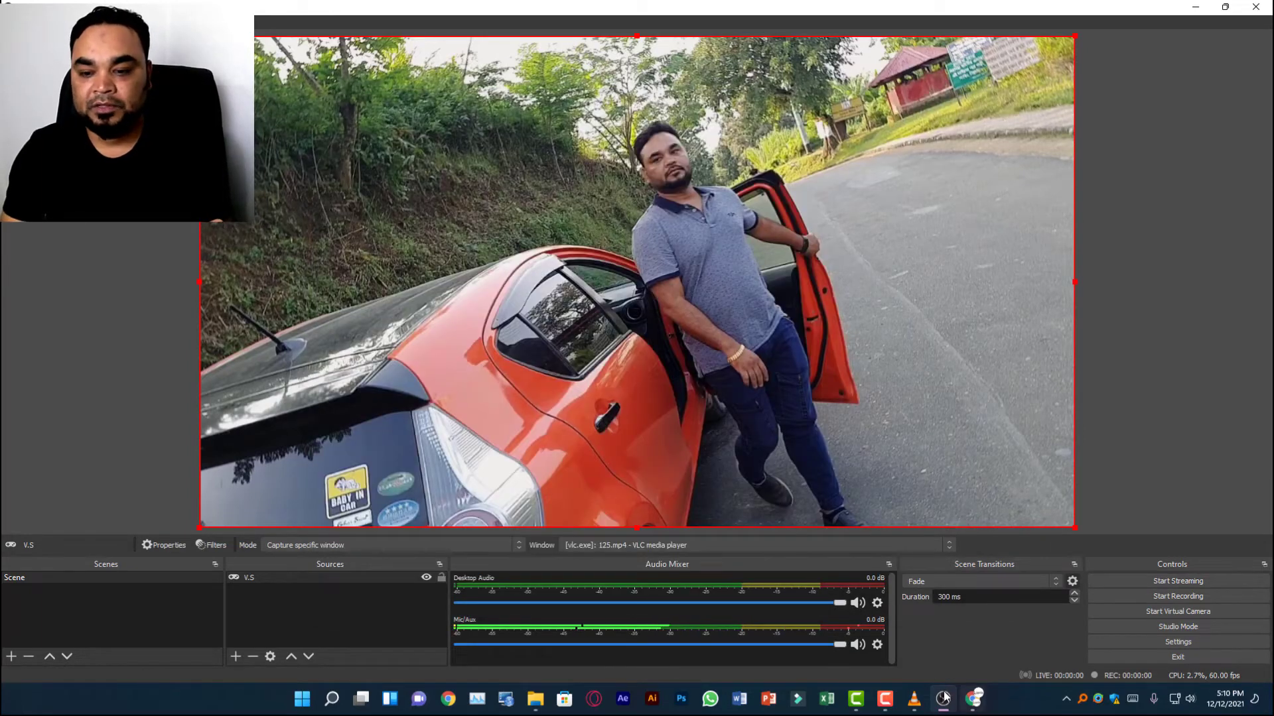
click(1200, 580)
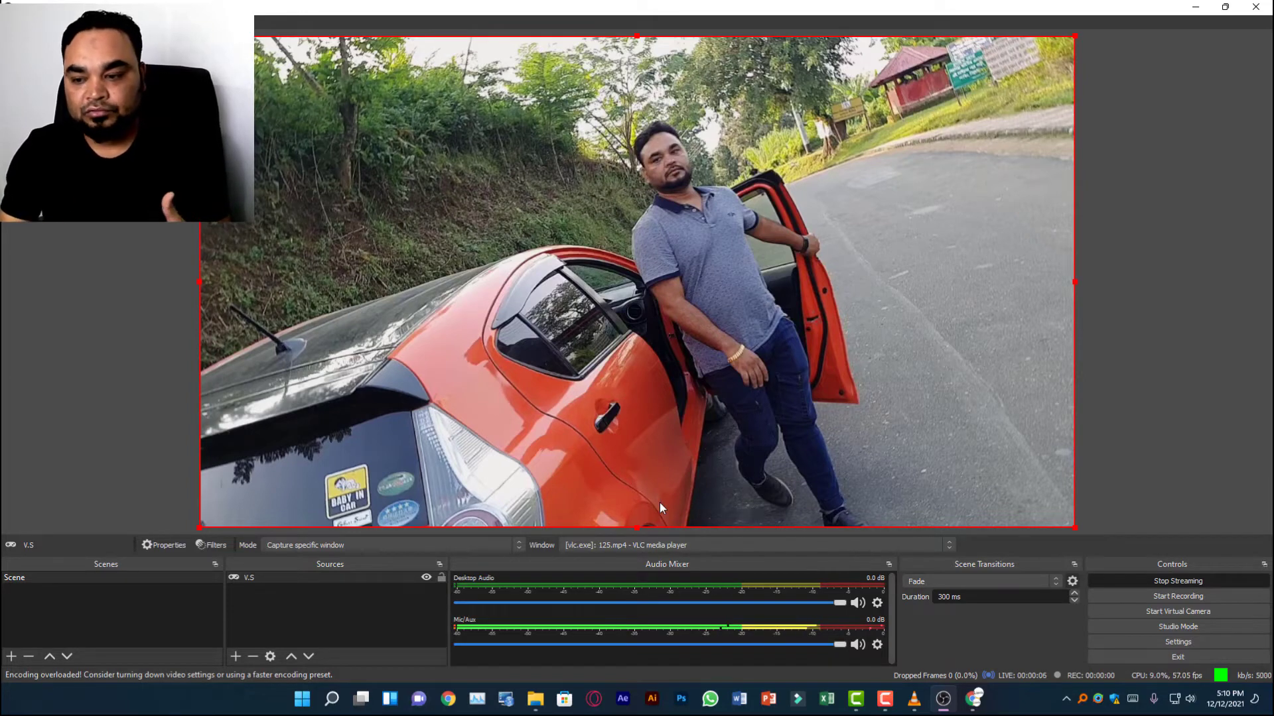
click(974, 708)
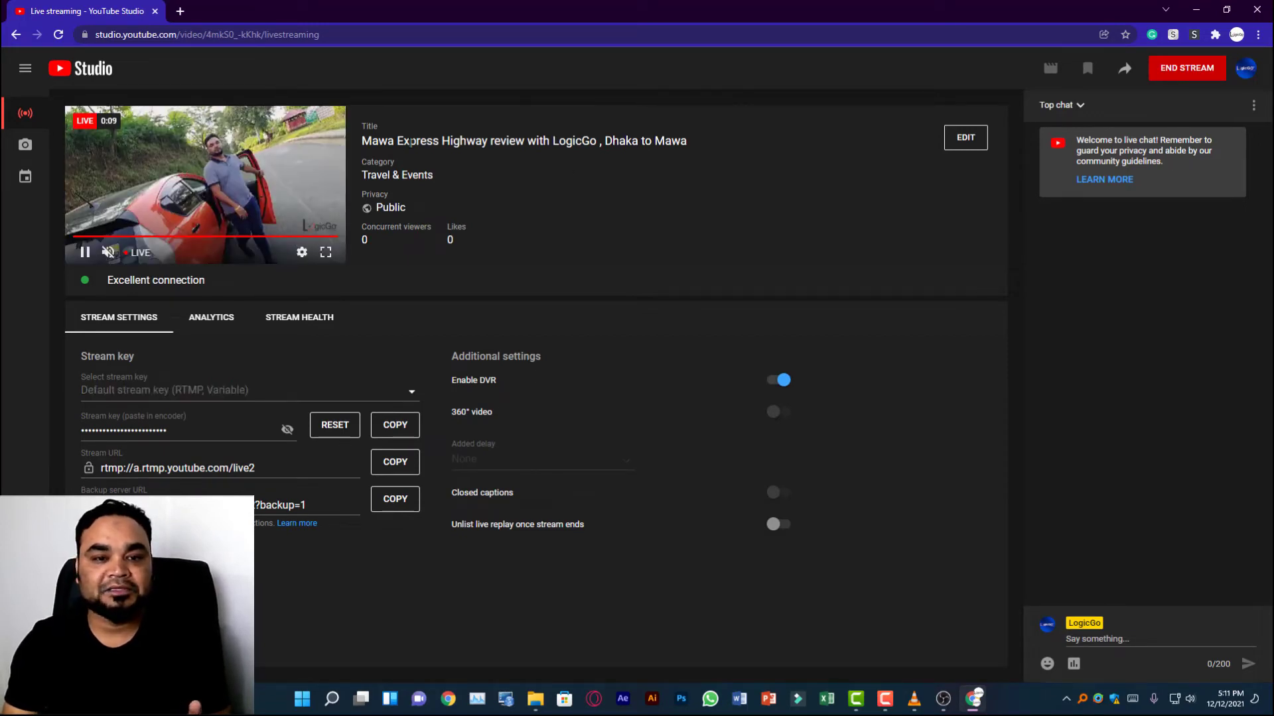
Review the live stream's title and description in its edit settings, then cancel the dialog.
click(967, 139)
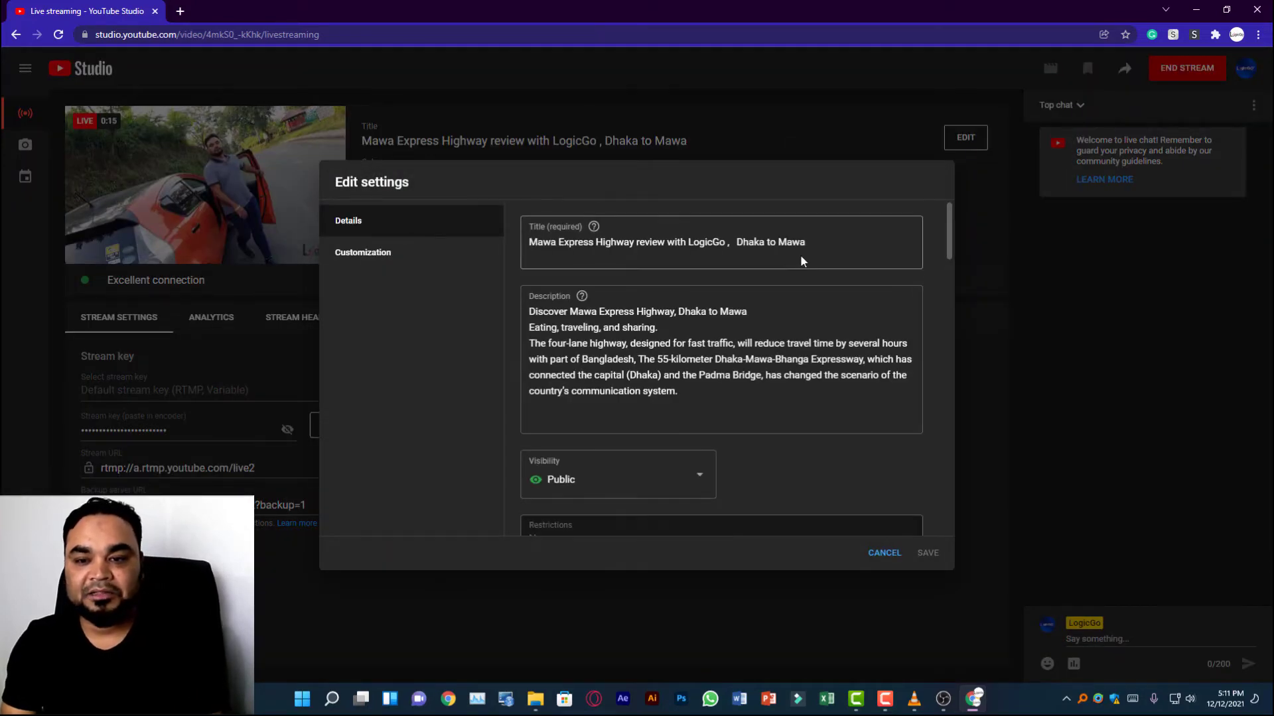
drag(808, 242, 628, 242)
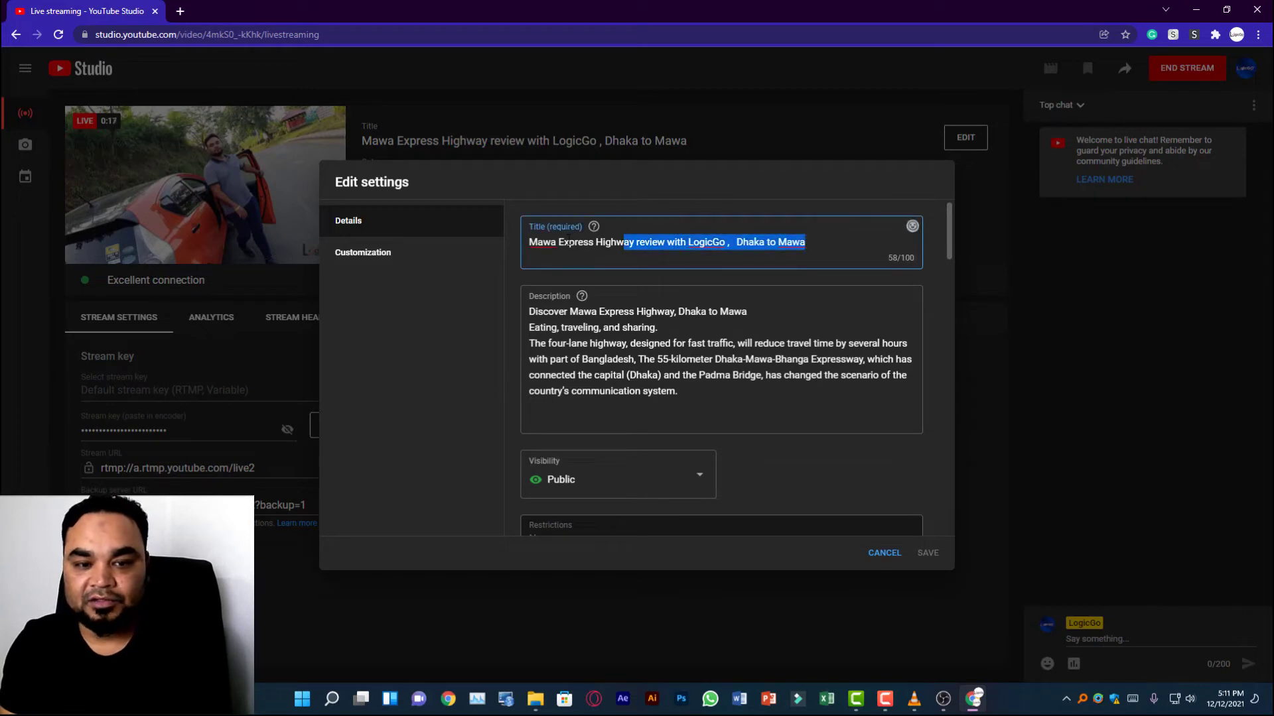
click(886, 554)
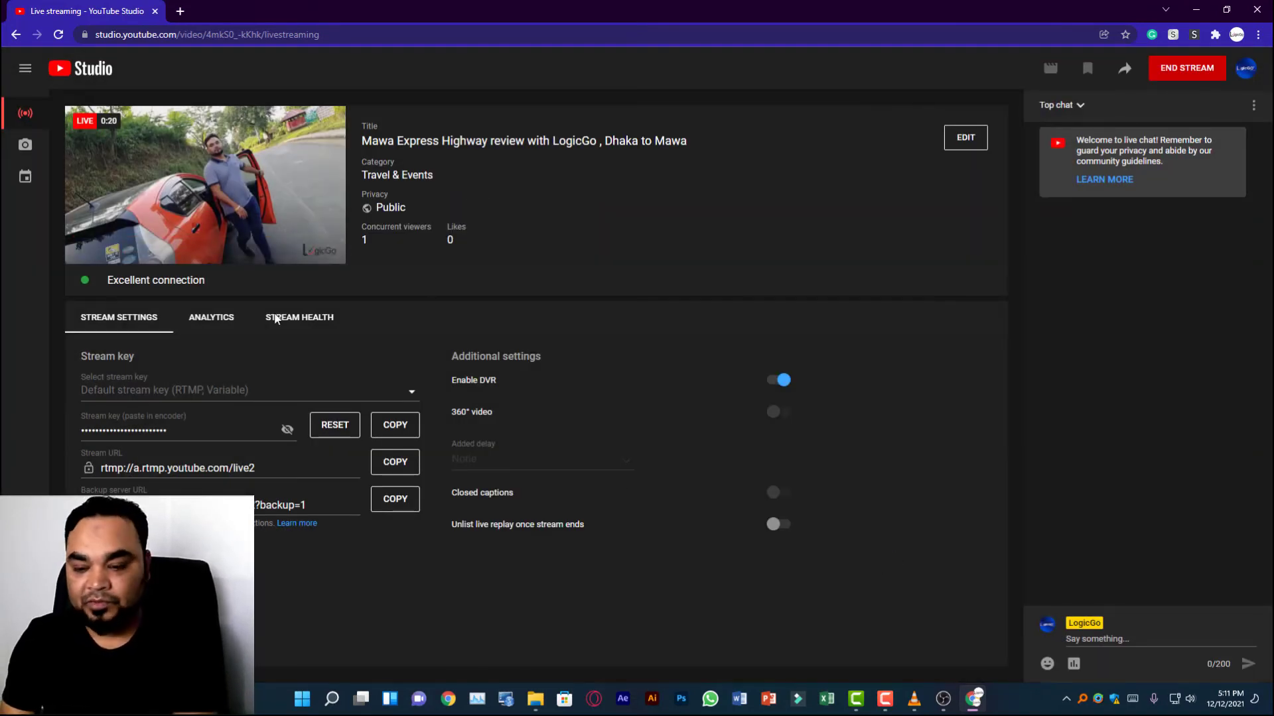
Switch to VLC media player, lower the playback volume to 34% and minimize the player window.
click(914, 699)
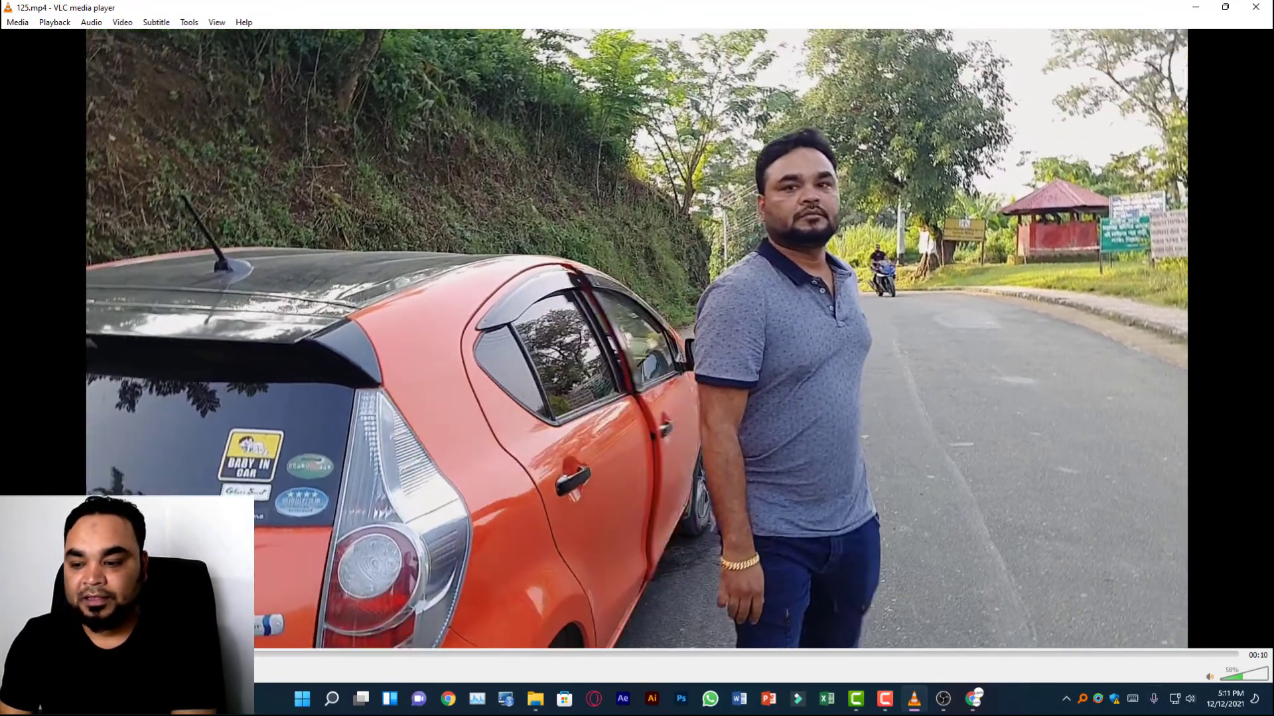
click(1235, 679)
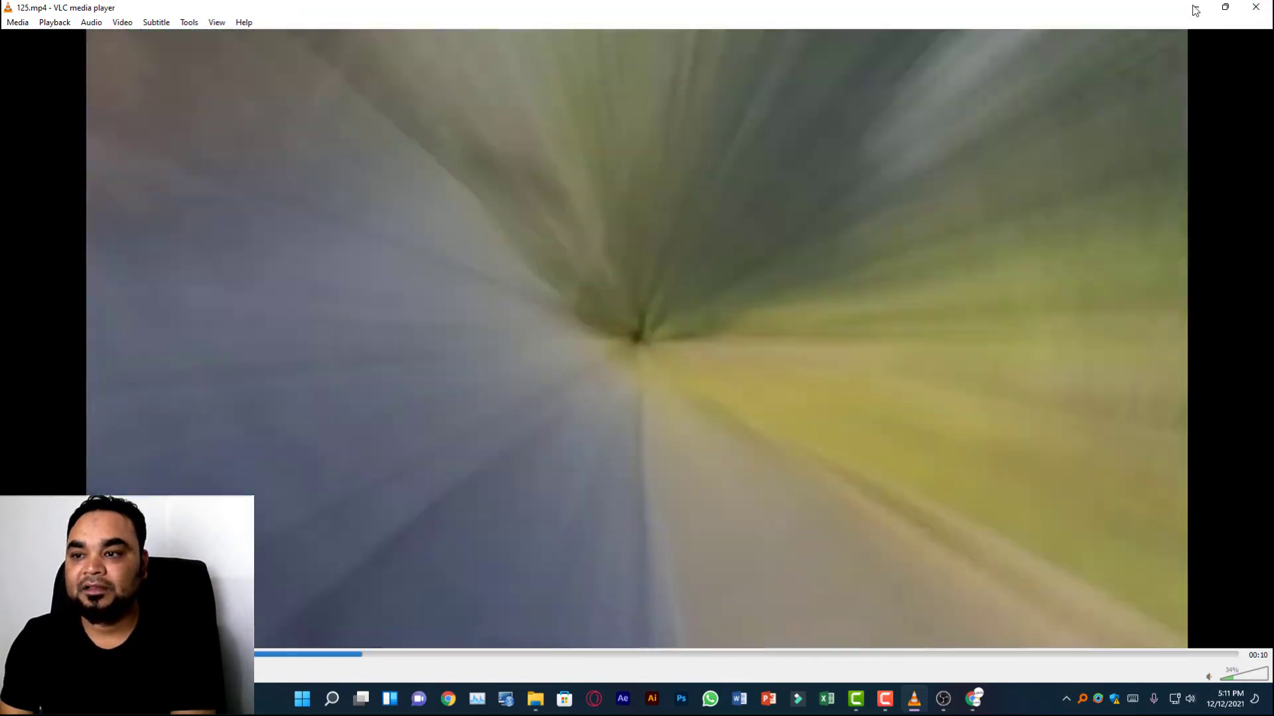
click(1195, 8)
Set the live stream preview's playback quality to 720p60 in YouTube Studio.
mouse_move(243, 174)
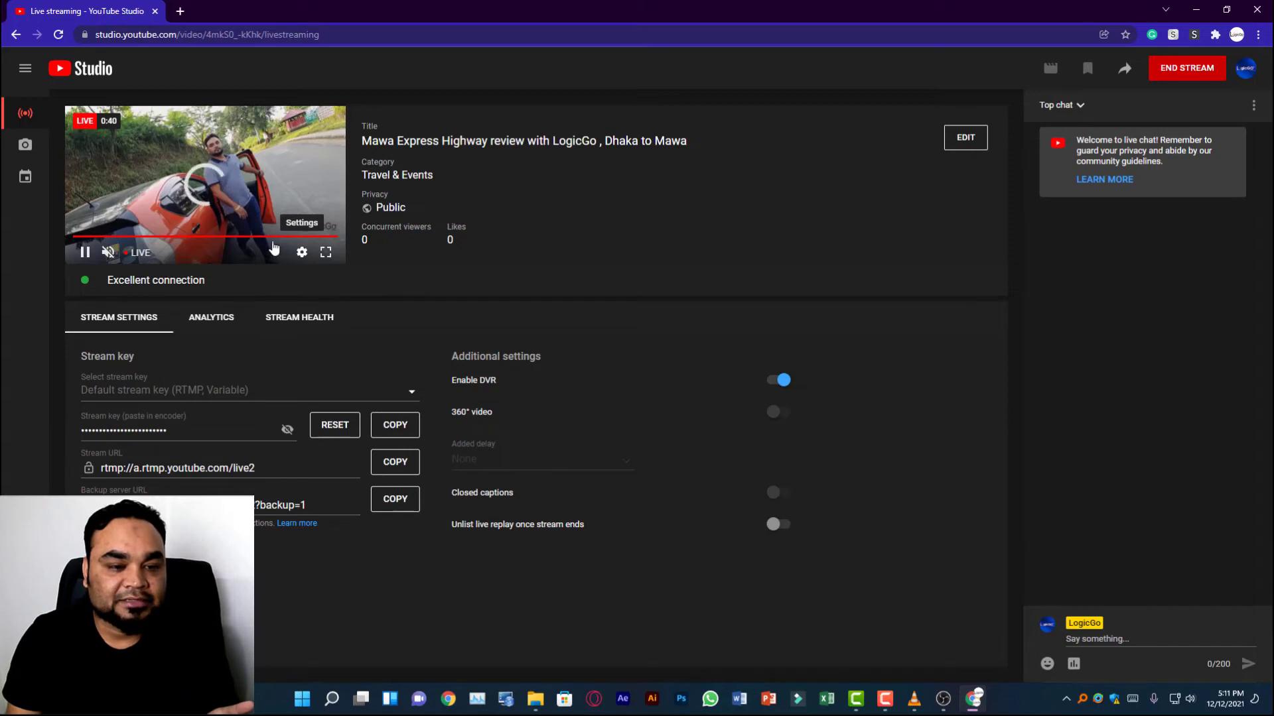
click(302, 253)
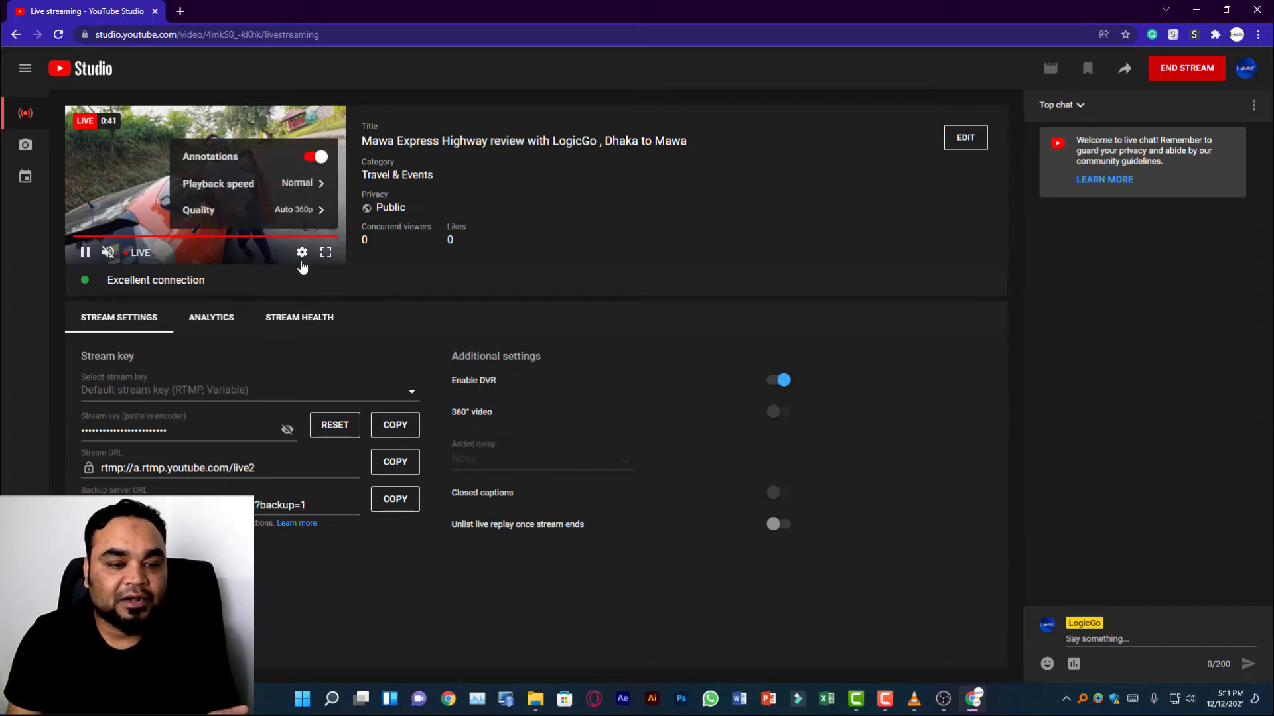
click(330, 211)
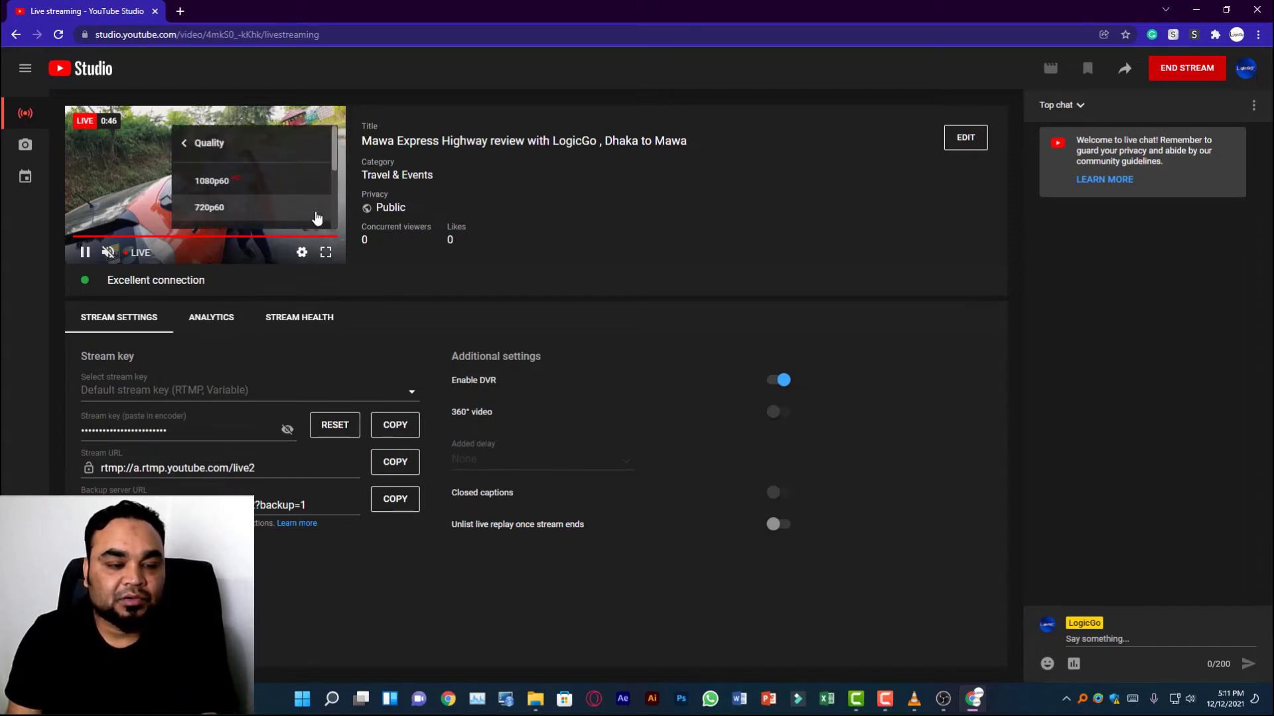
click(223, 209)
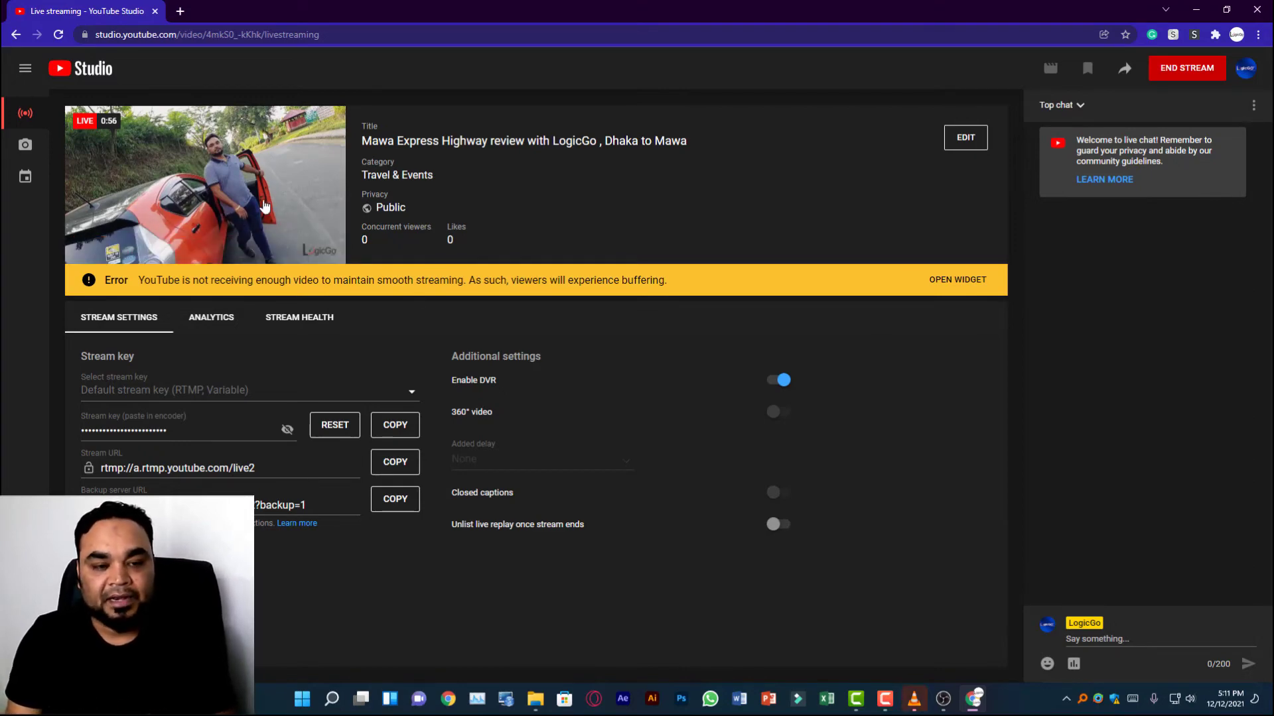
Switch to VLC media player to check the playing video and close the player.
click(914, 699)
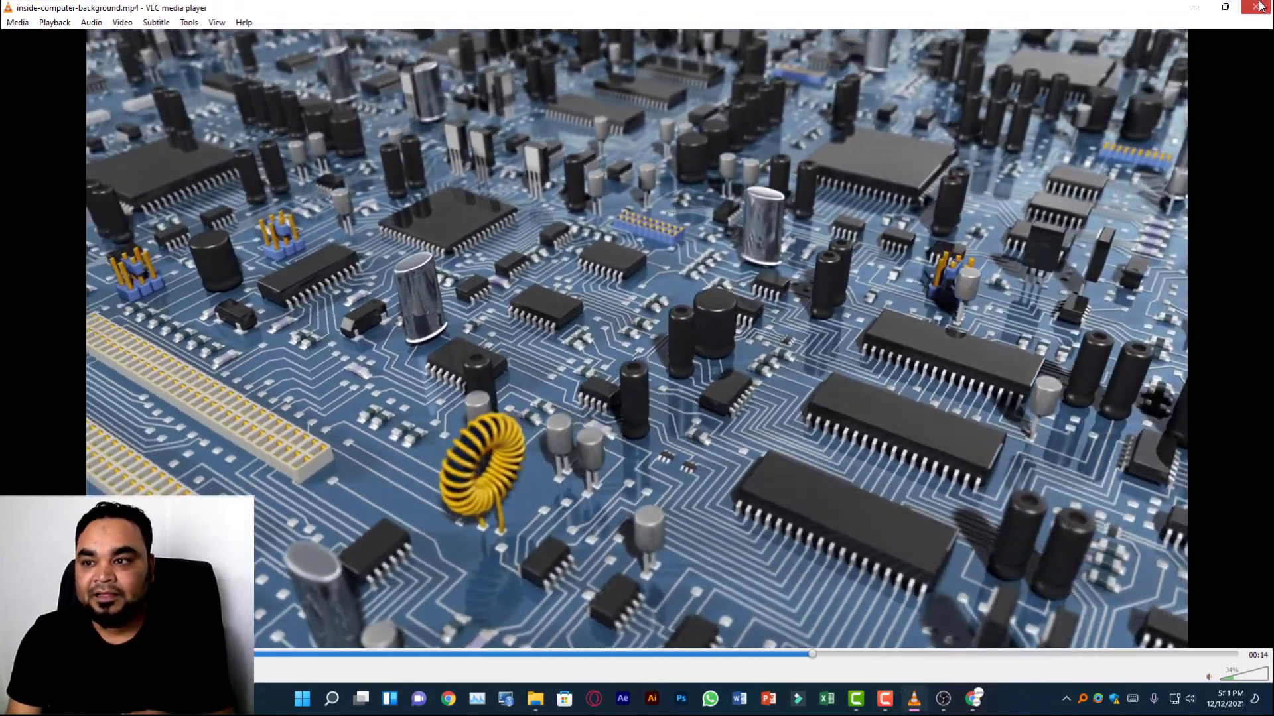
click(1259, 6)
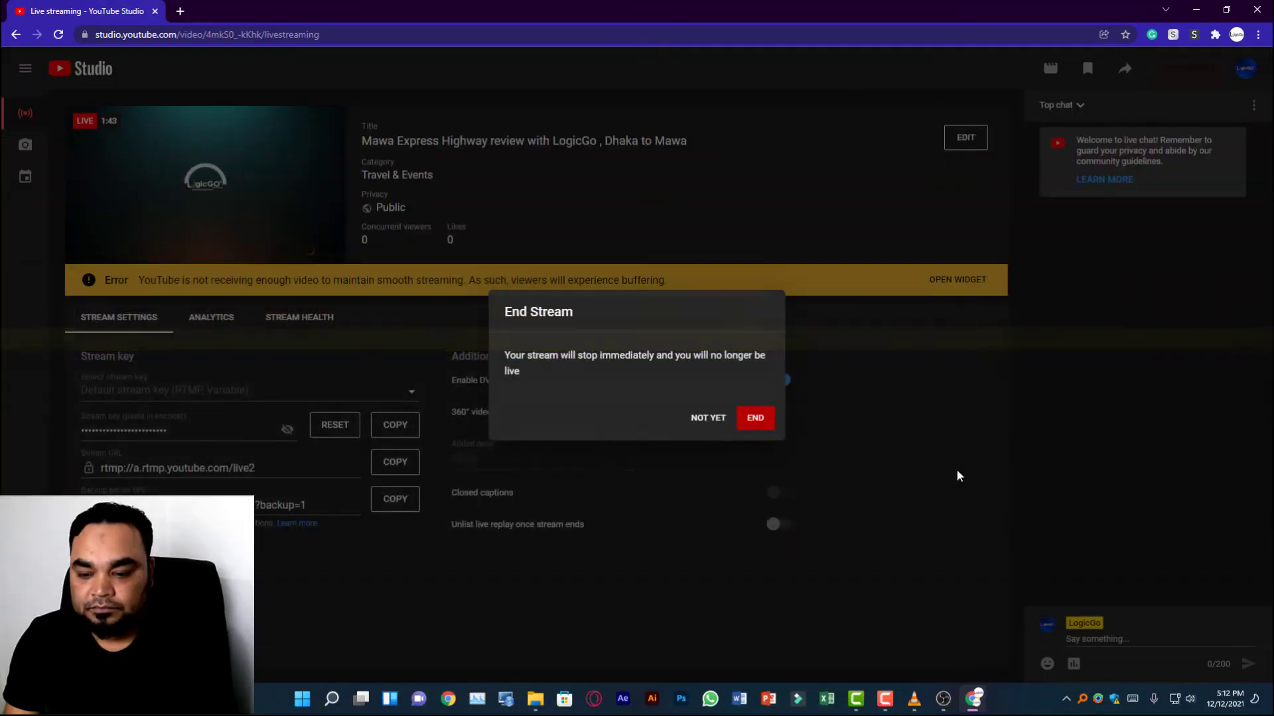
Confirm ending the stream in YouTube Studio, switch to OBS Studio to stop streaming and minimize its window.
click(958, 476)
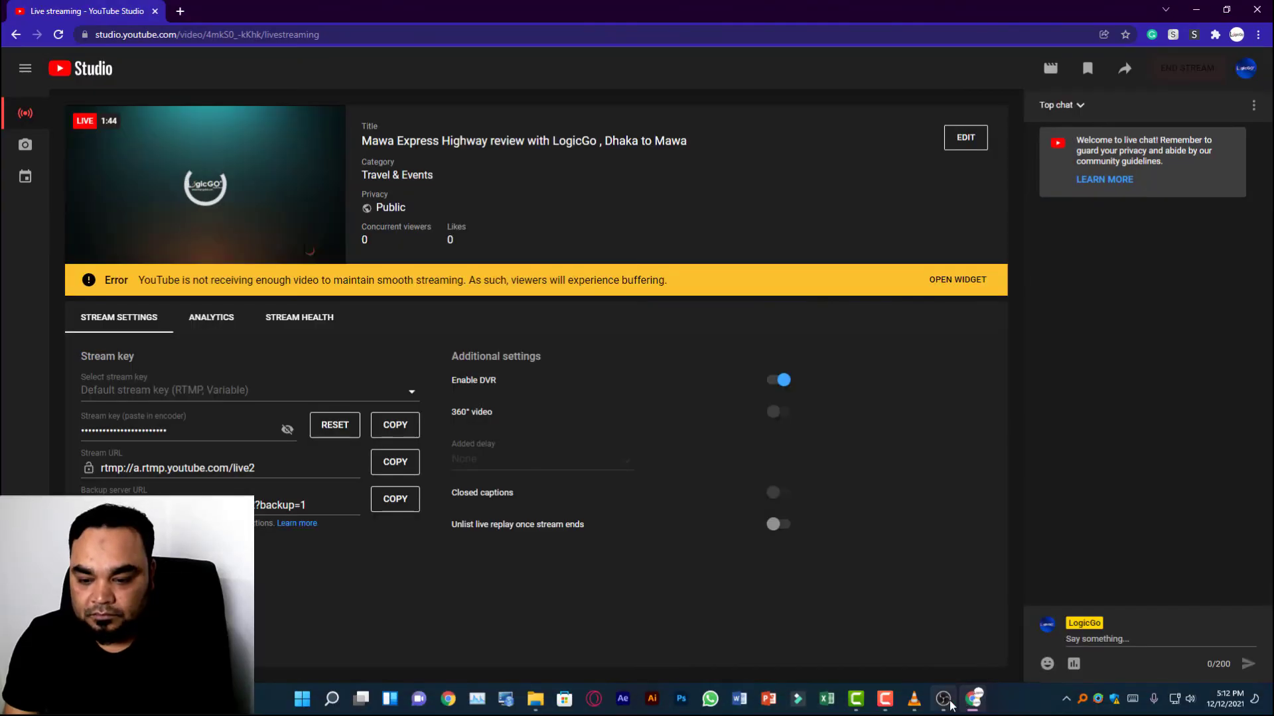
click(943, 699)
click(1176, 582)
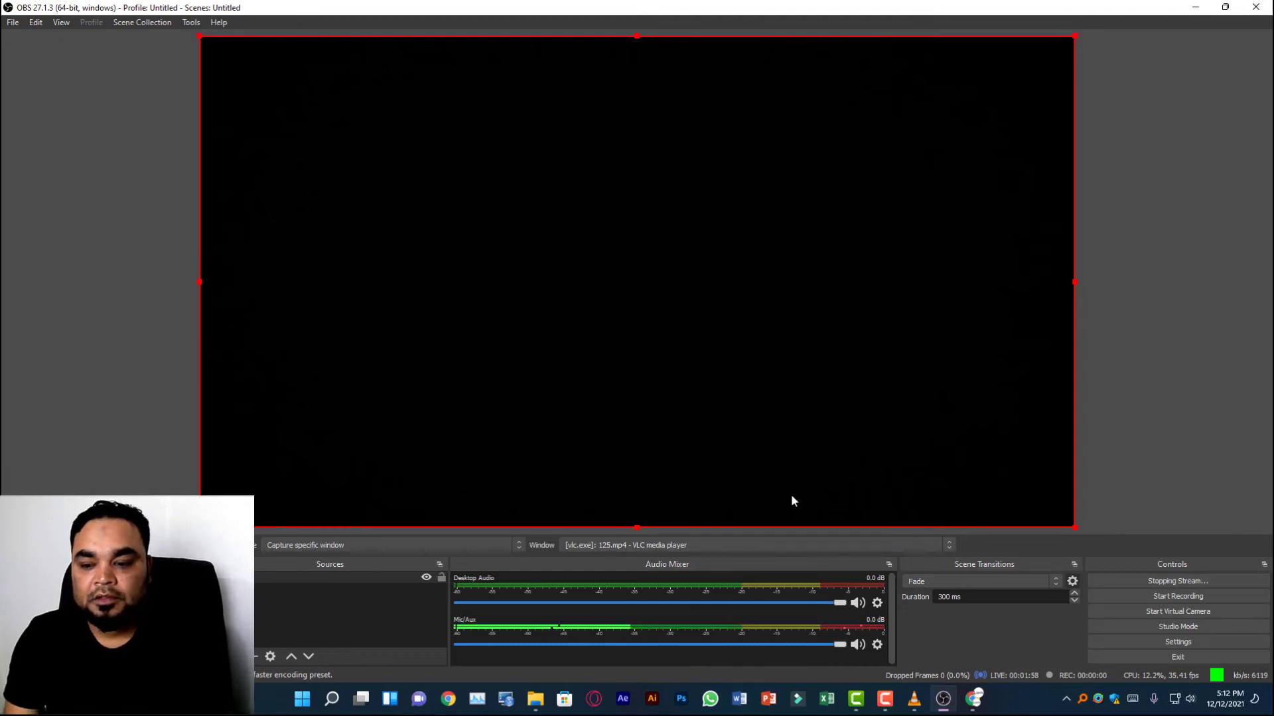
click(1199, 6)
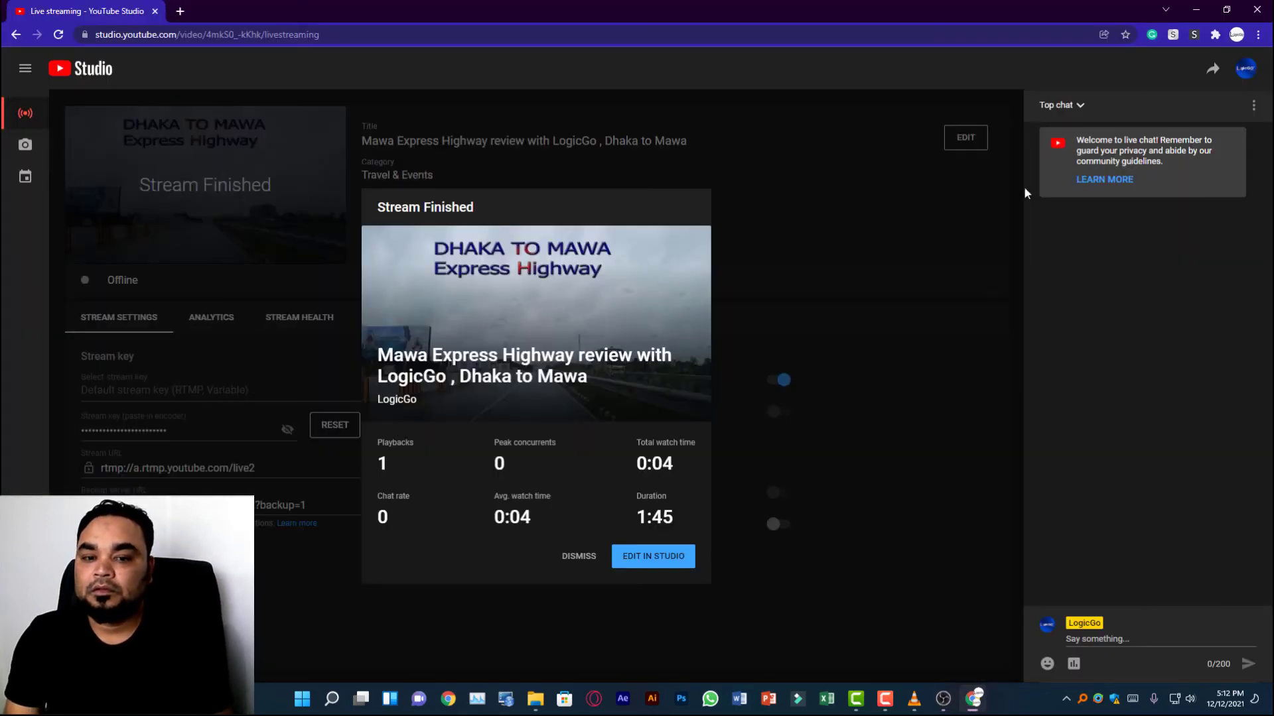